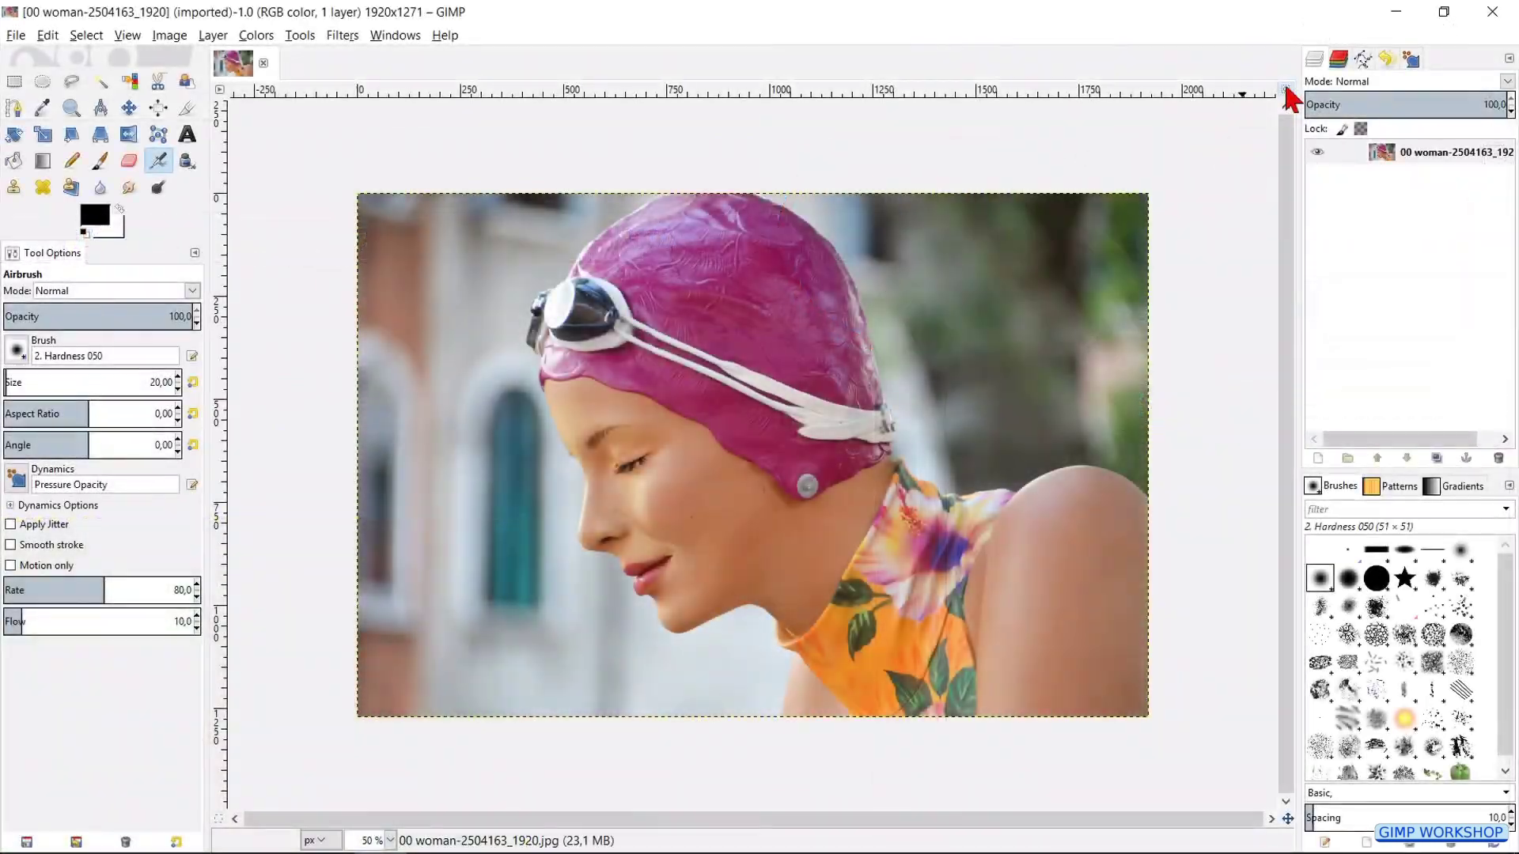
Fit the whole swimmer photo into the image window, then bring up the Image menu.
click(894, 238)
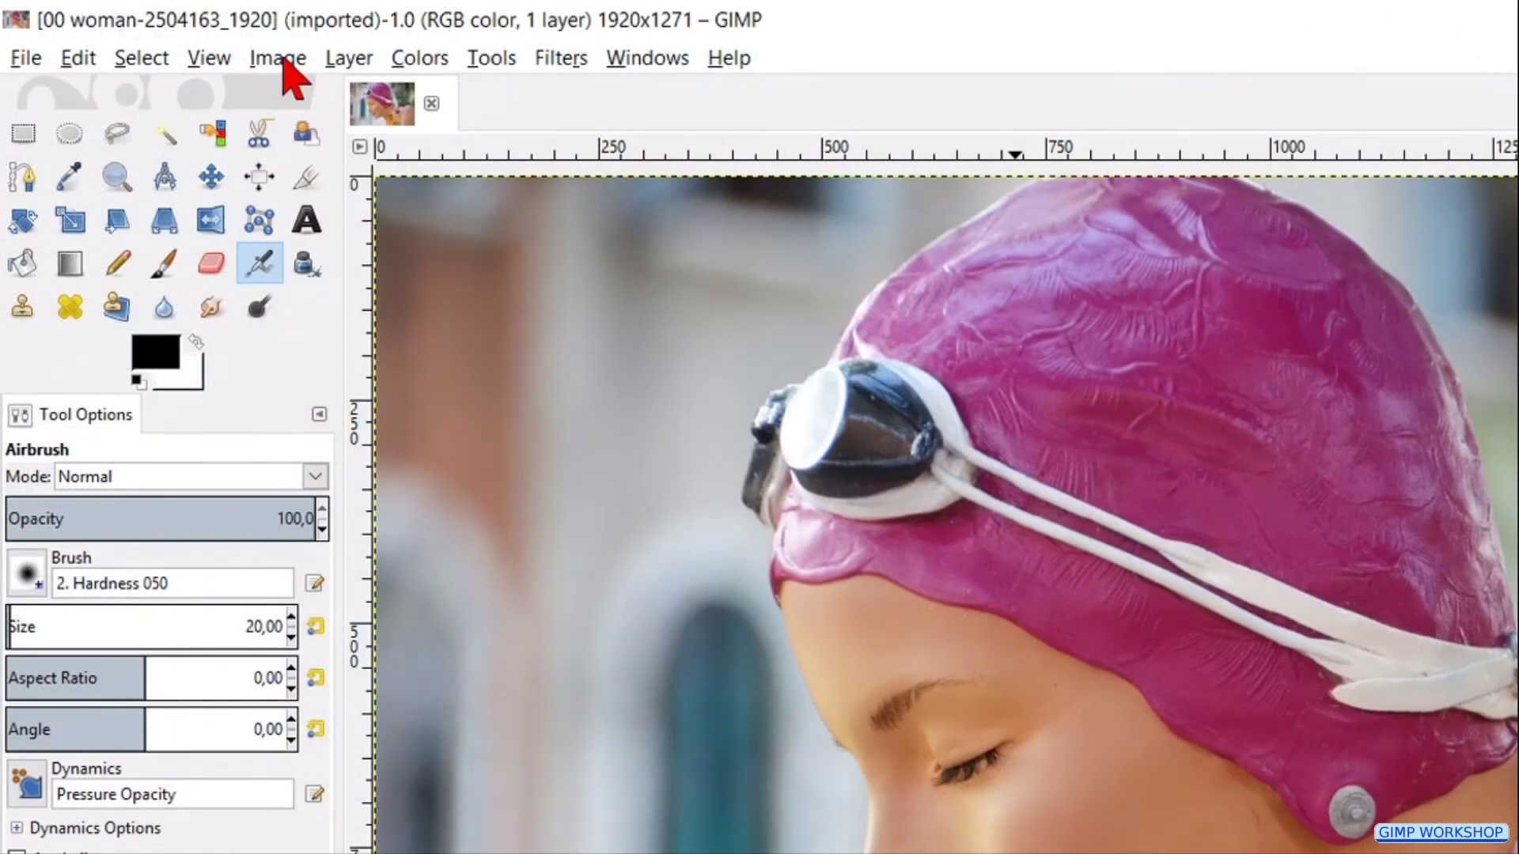
click(278, 59)
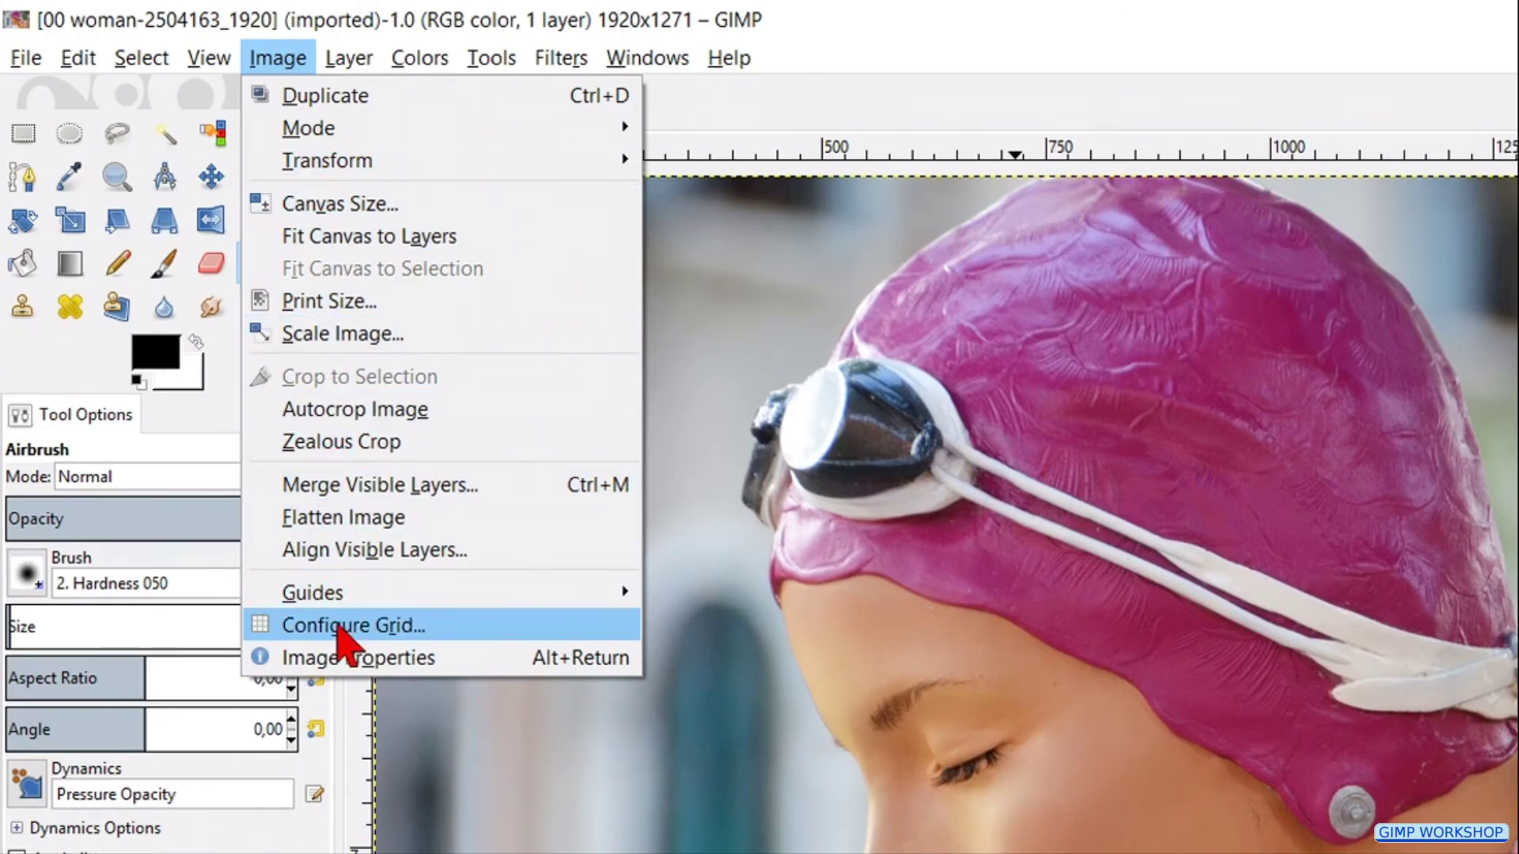
click(354, 656)
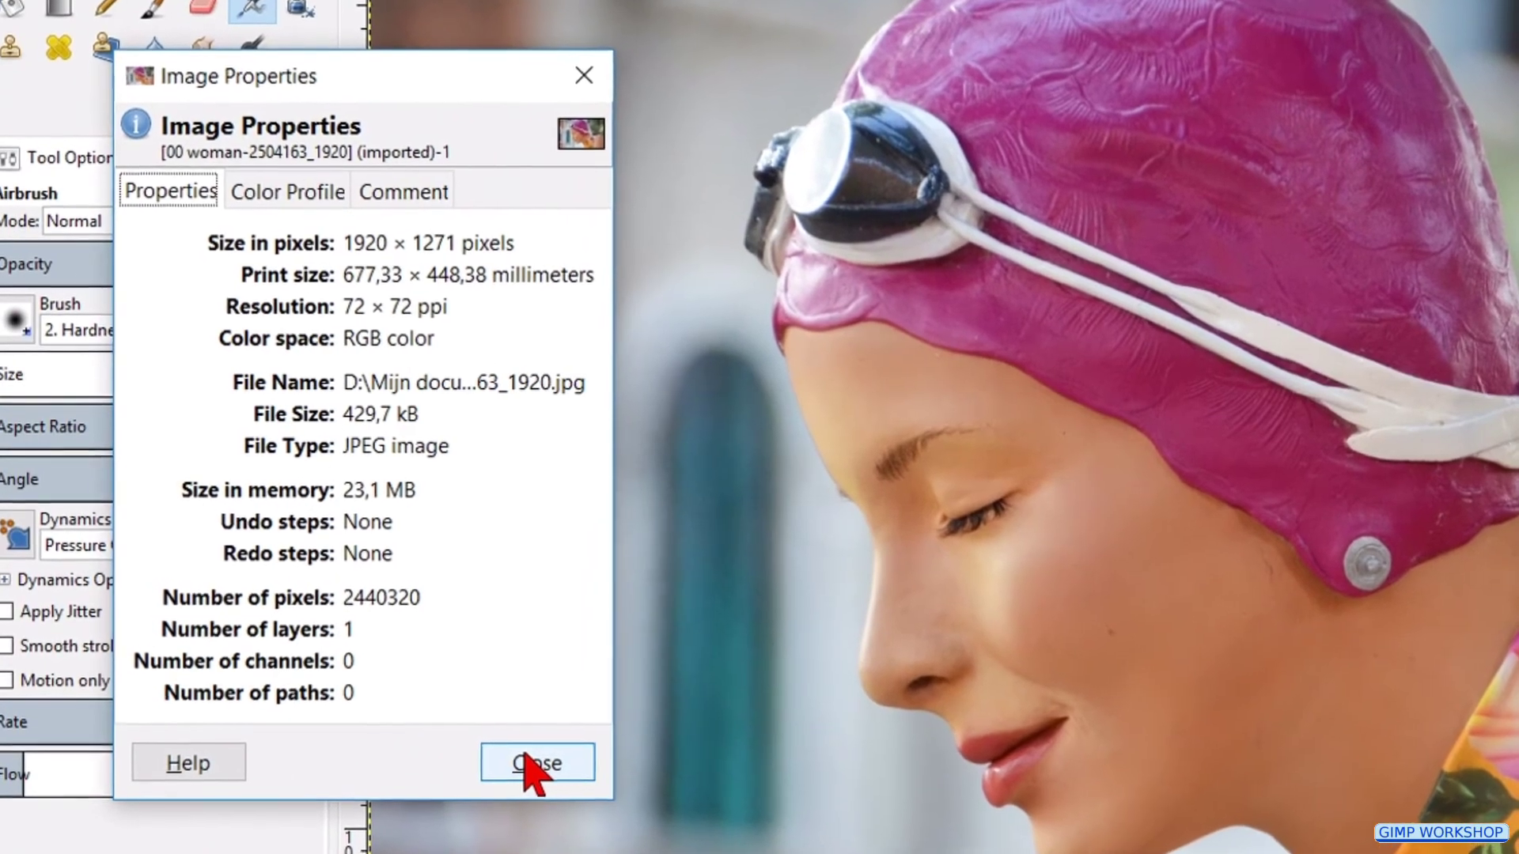
click(506, 742)
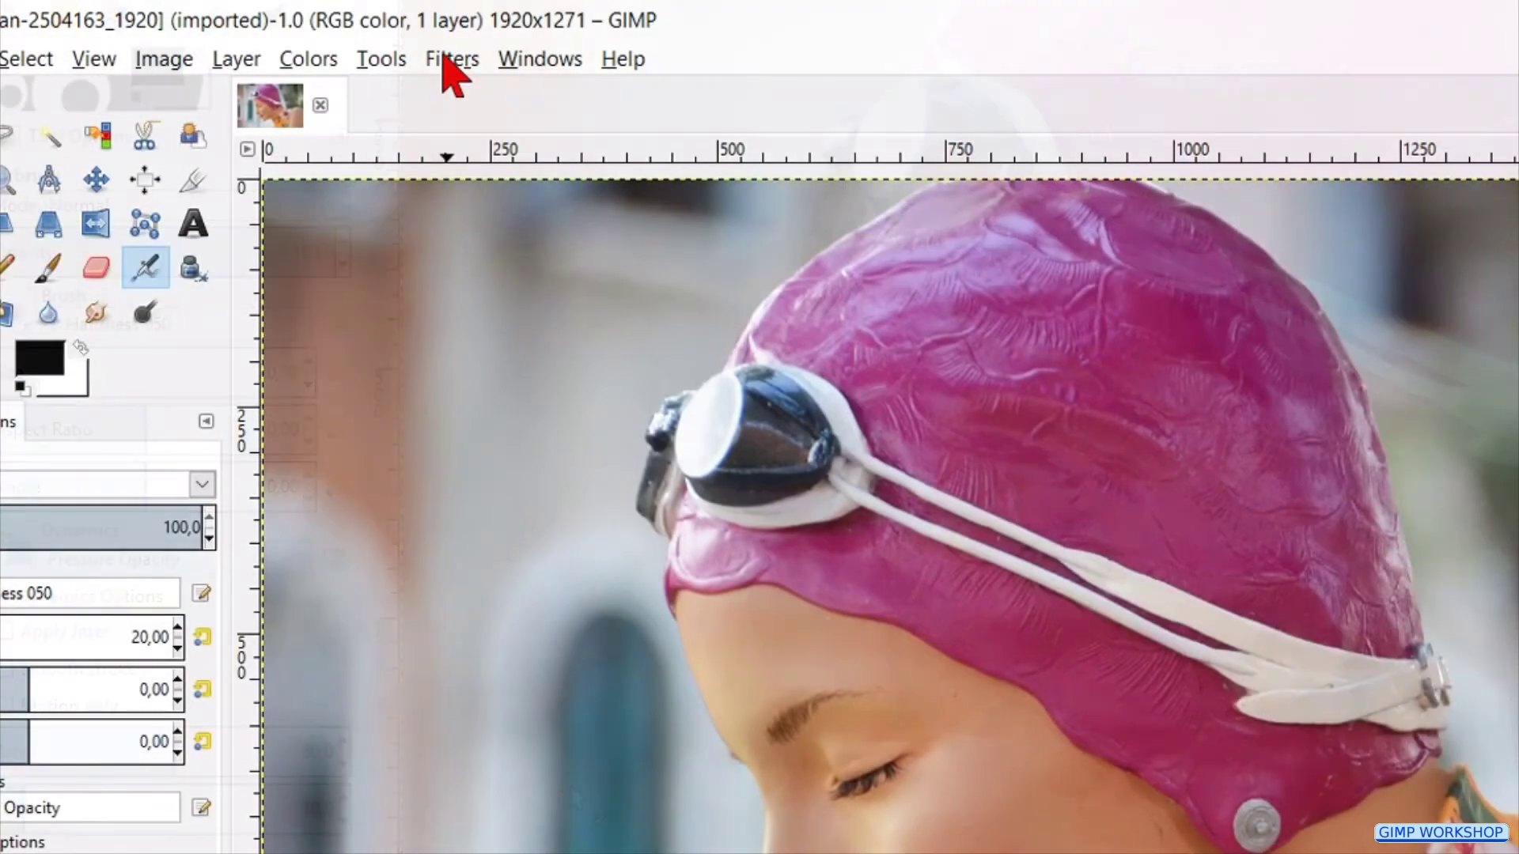
click(449, 61)
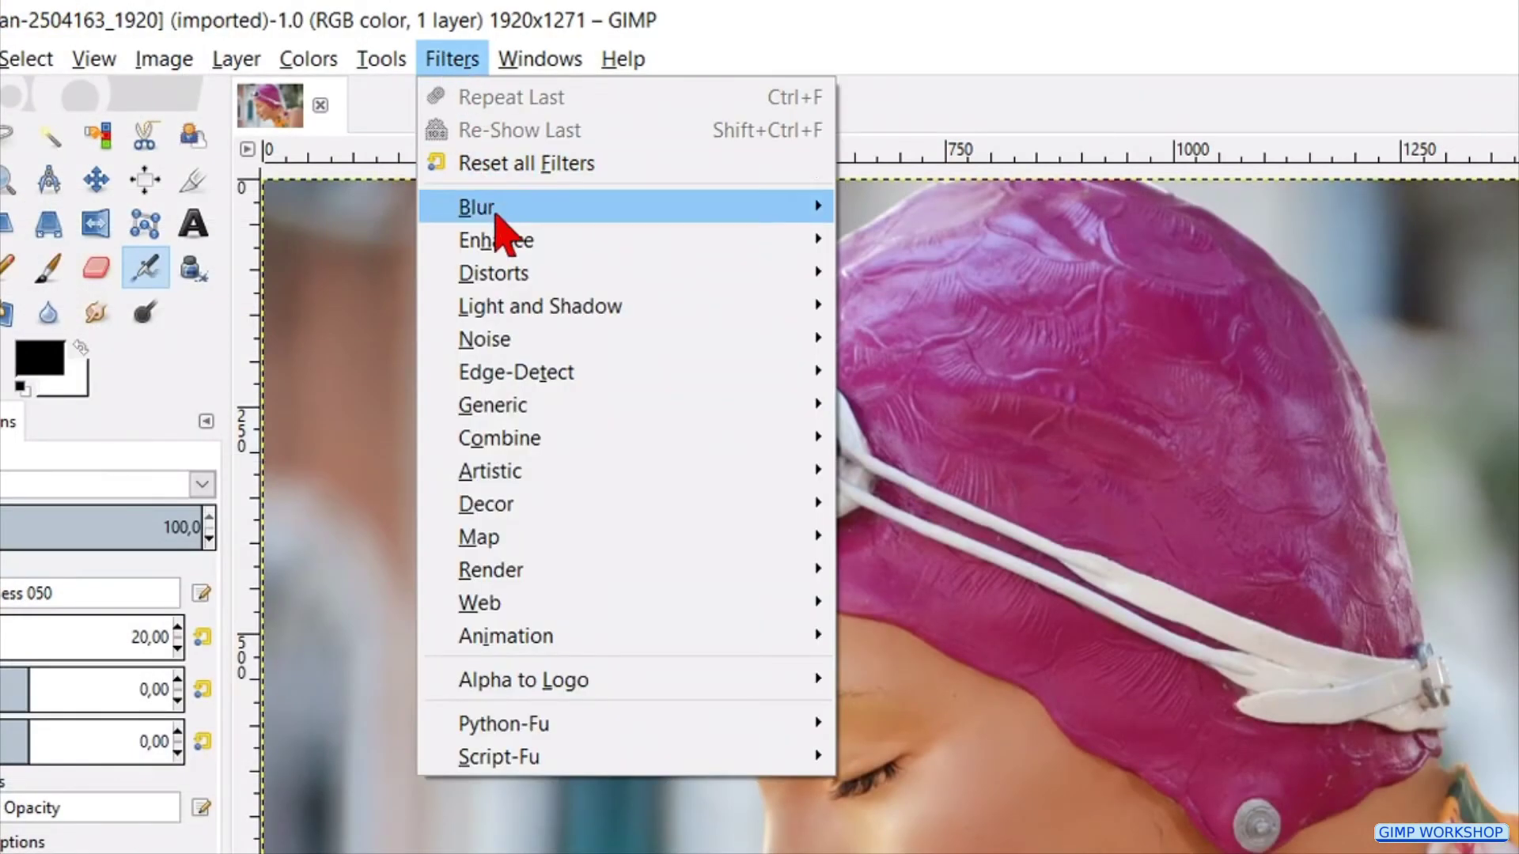
Load the Patchwork preset in GIMPressionist, update its preview, and enlarge the dialog.
mouse_move(745, 474)
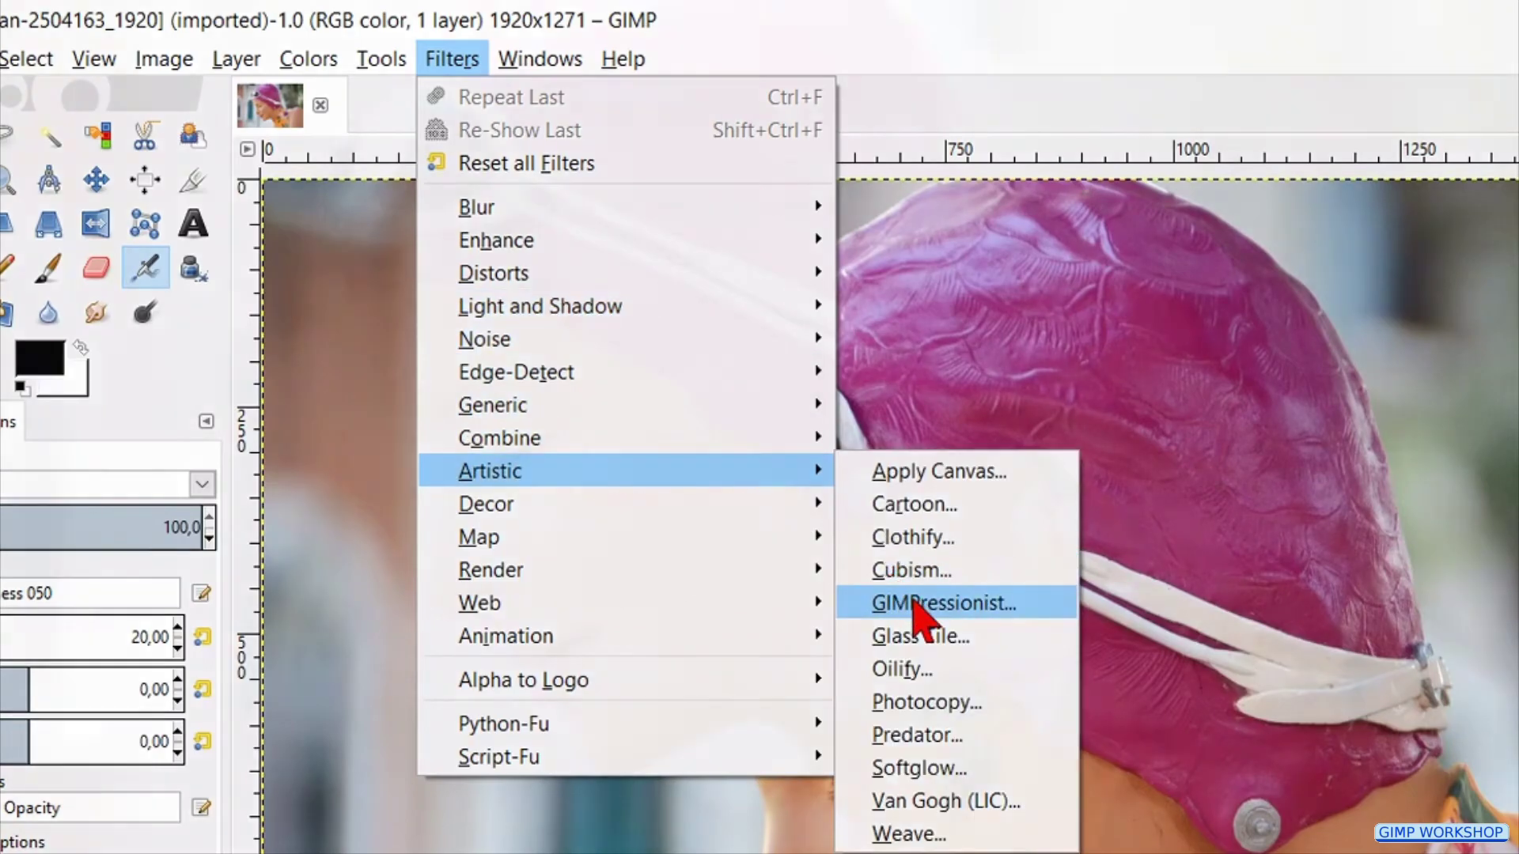
click(913, 602)
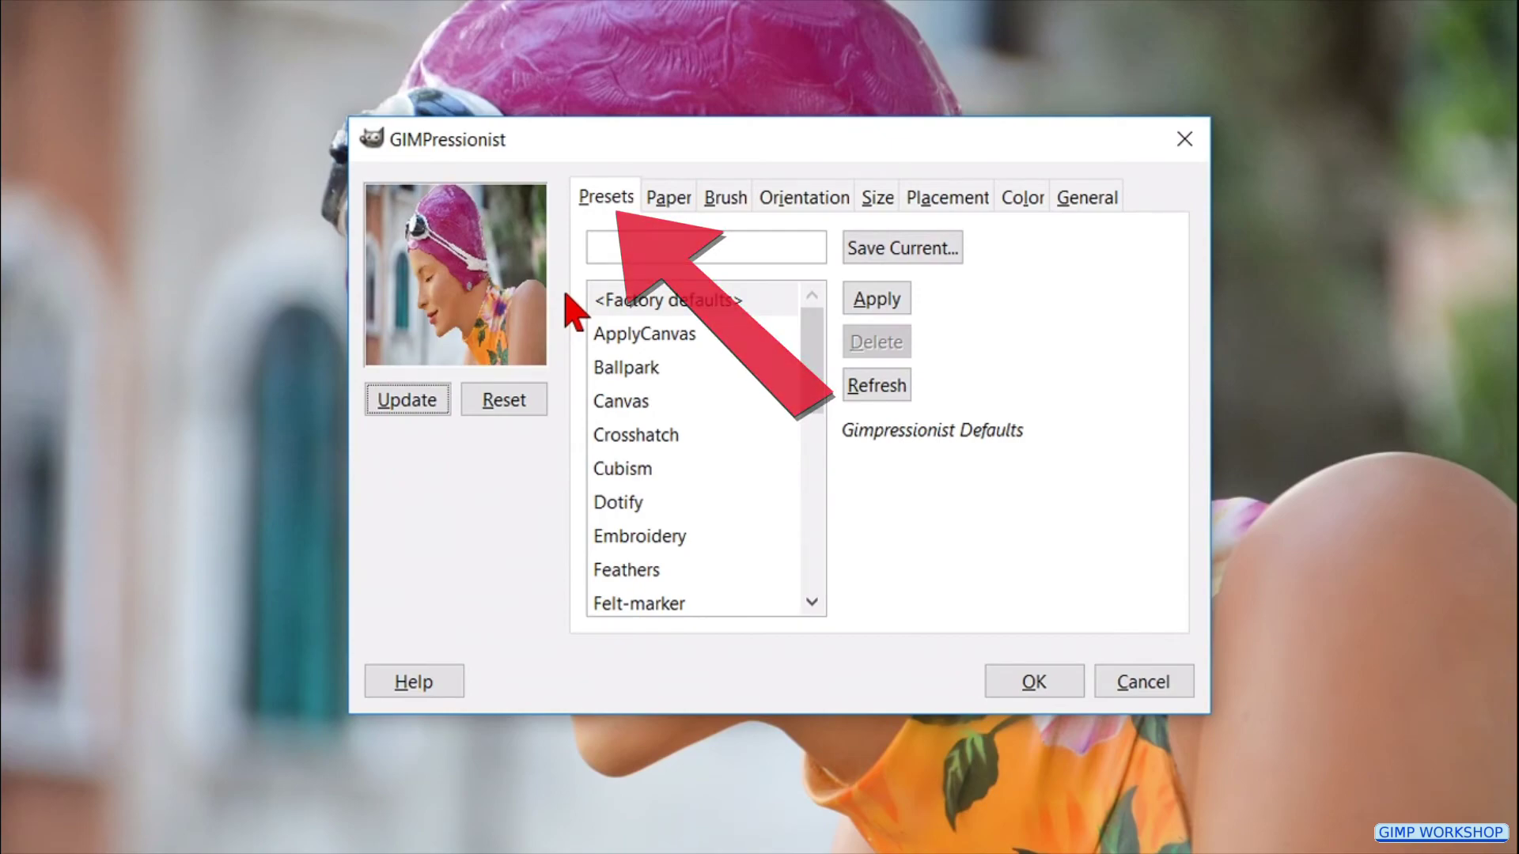
scroll(741, 429, down, 6)
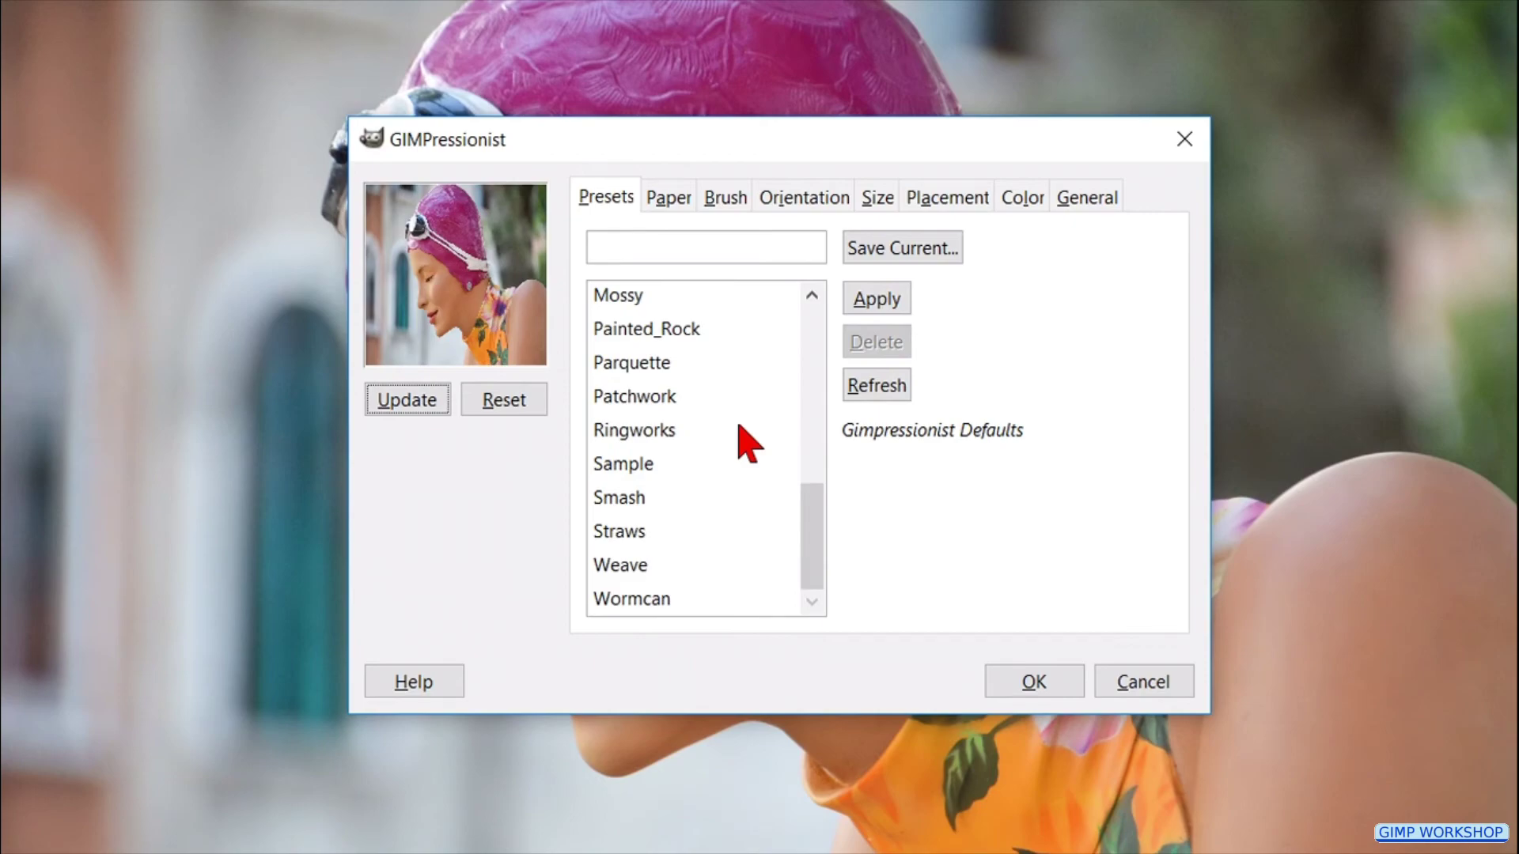
click(680, 396)
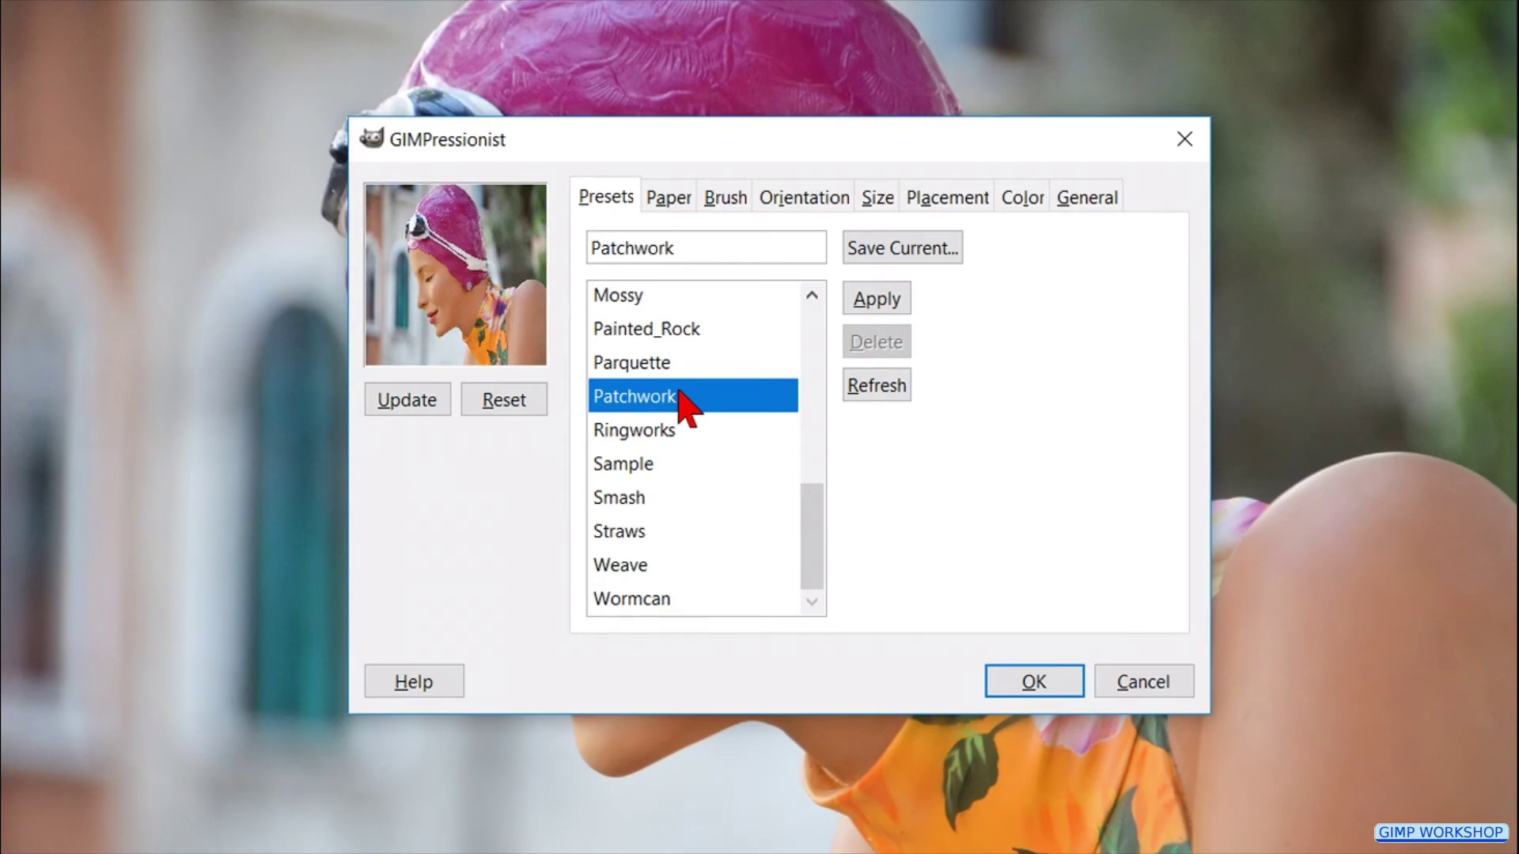
click(874, 300)
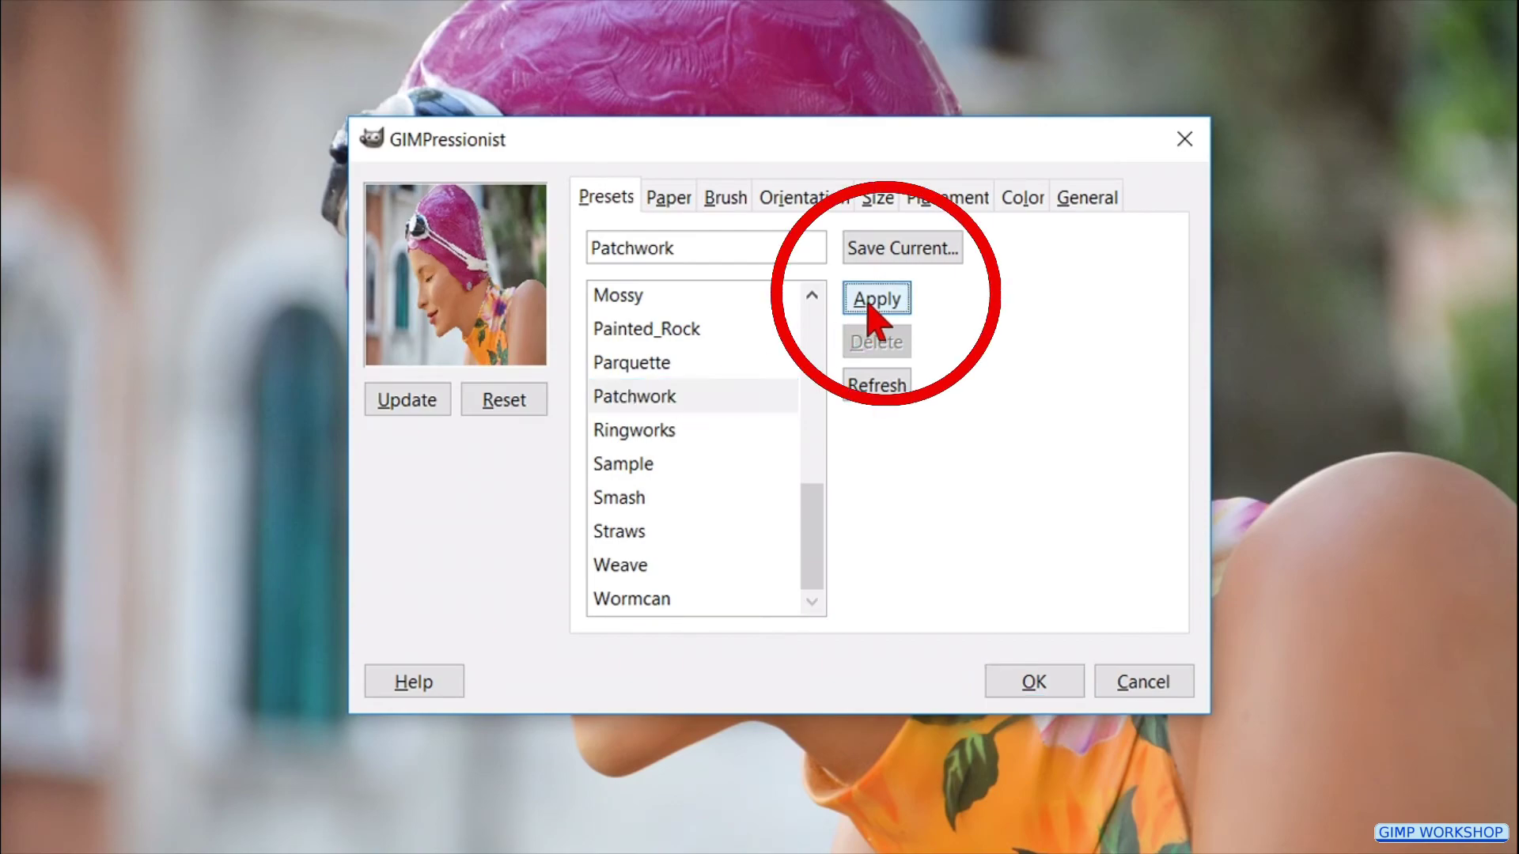
click(431, 403)
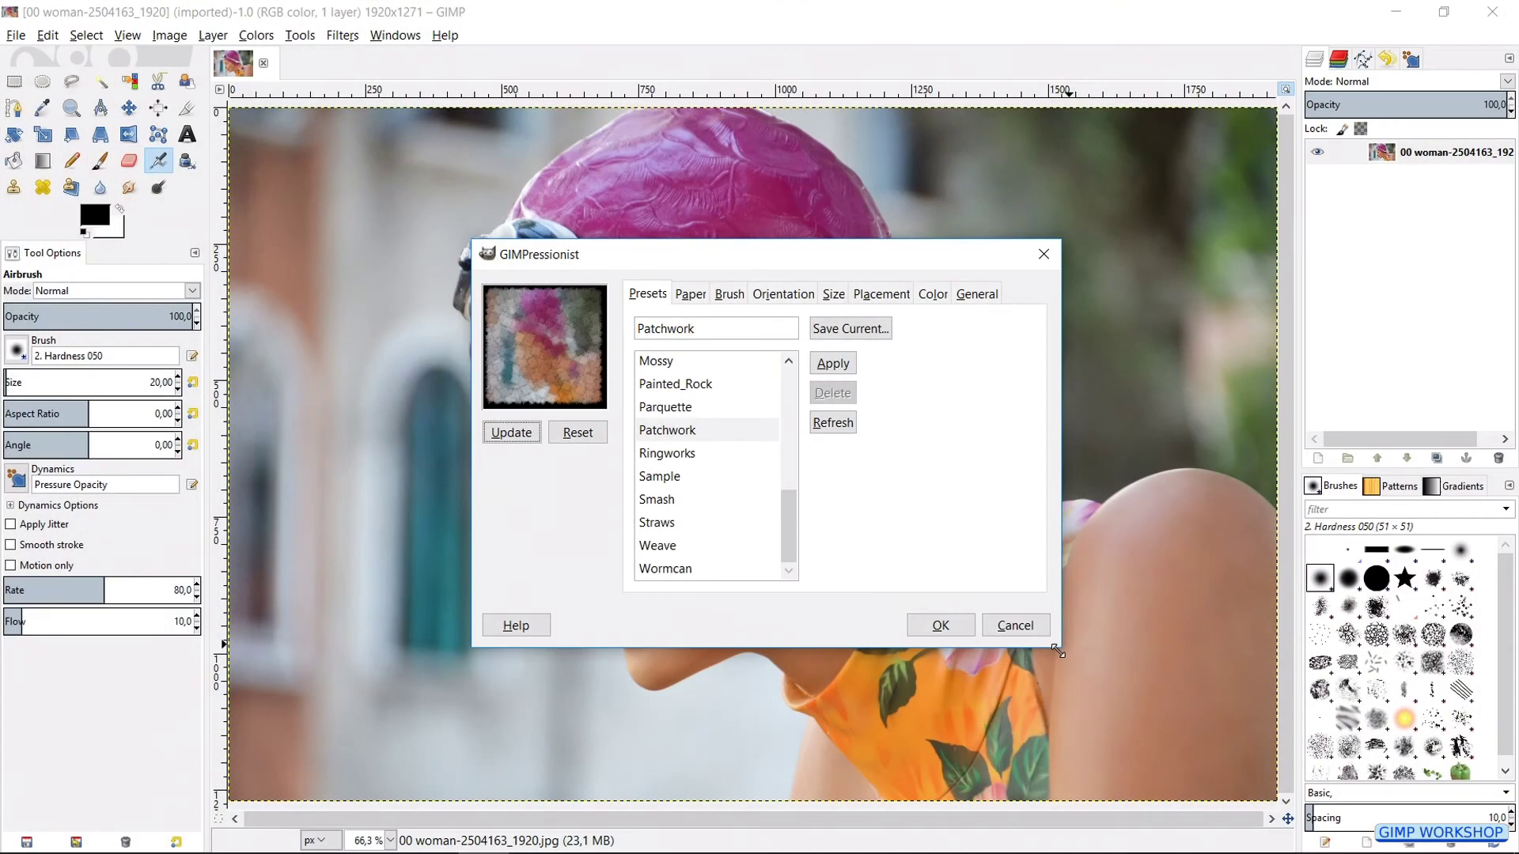
drag(1209, 711, 1059, 651)
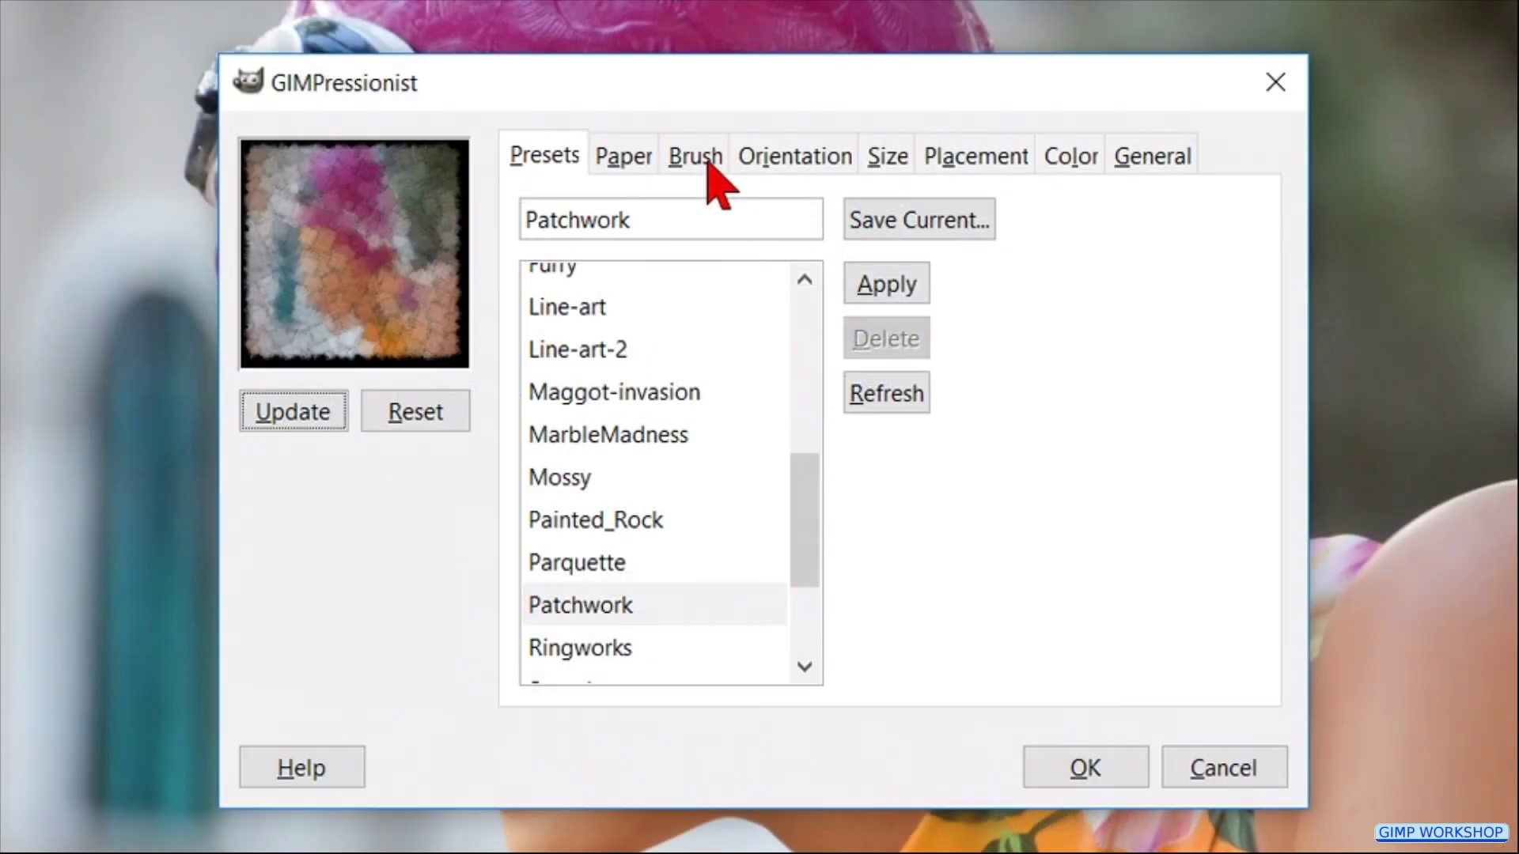
Show the Brush settings in the enlarged GIMPressionist dialog.
click(732, 211)
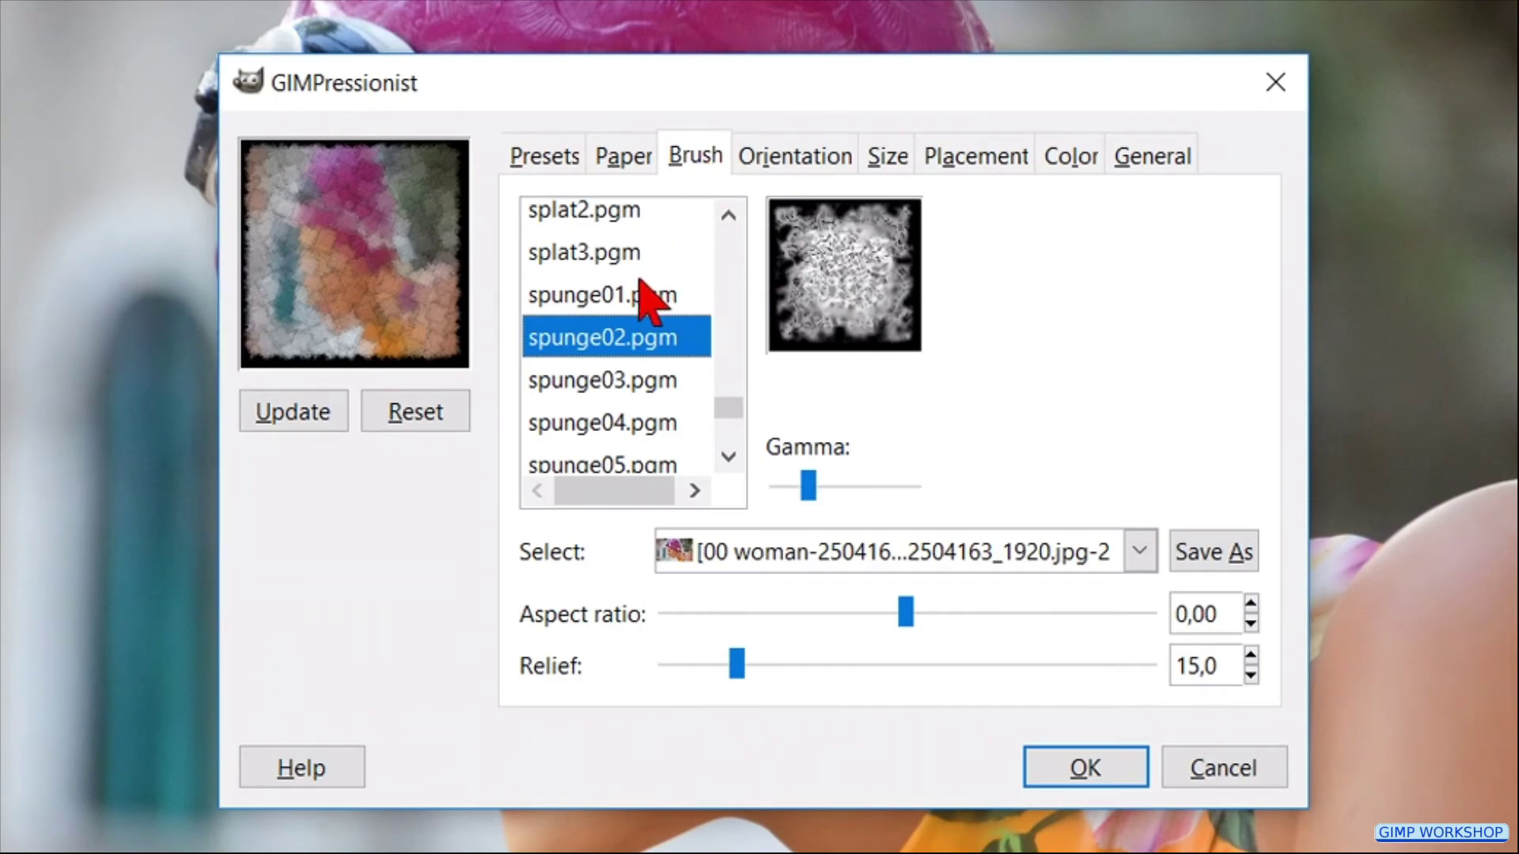
Choose the round shape02.pgm brush with relief 25 and refresh the preview.
scroll(638, 288, up, 3)
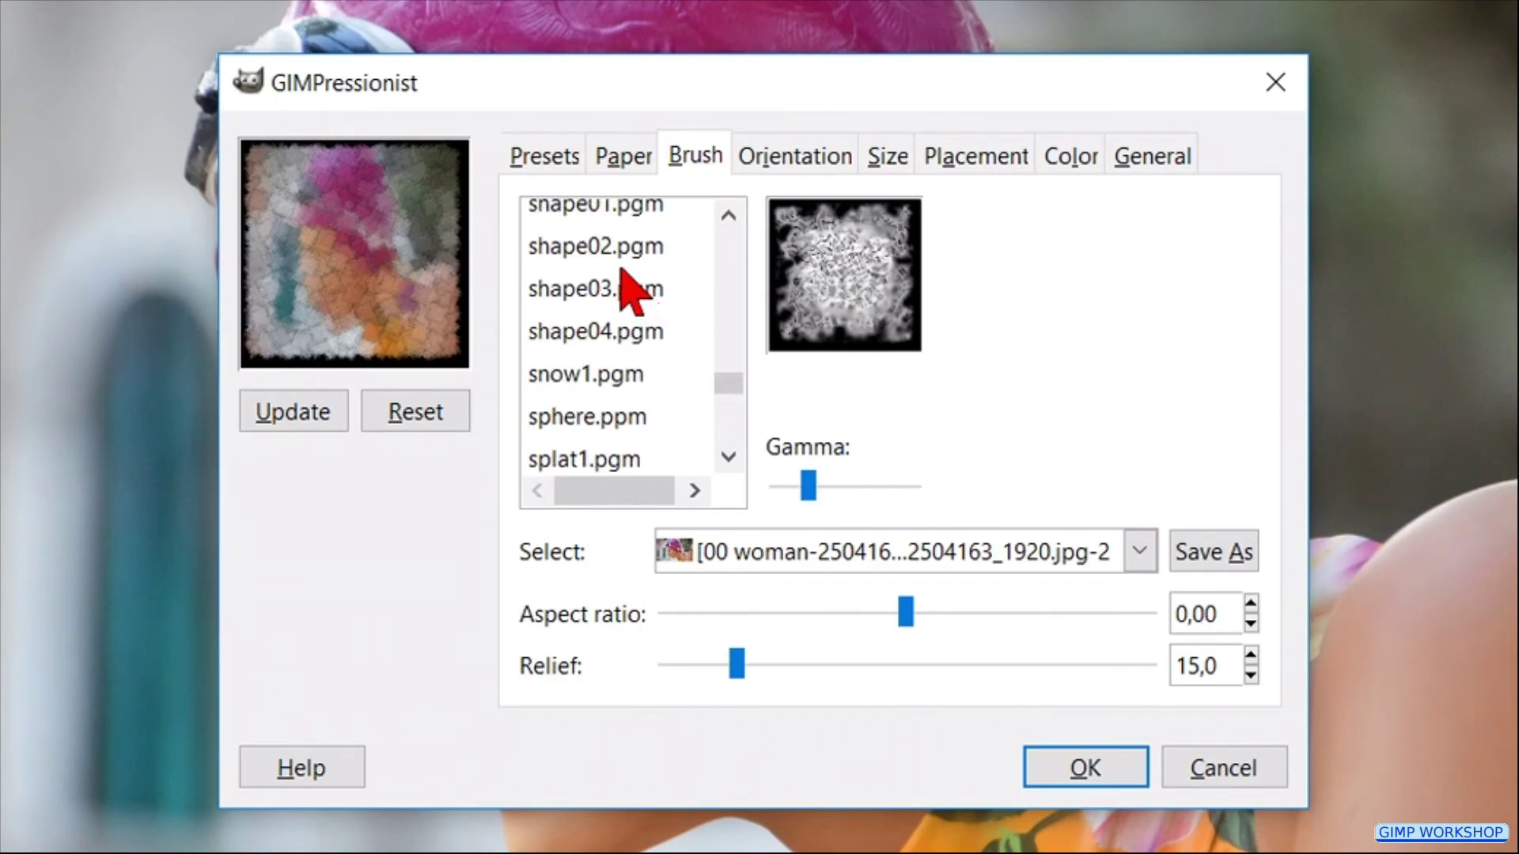
click(616, 264)
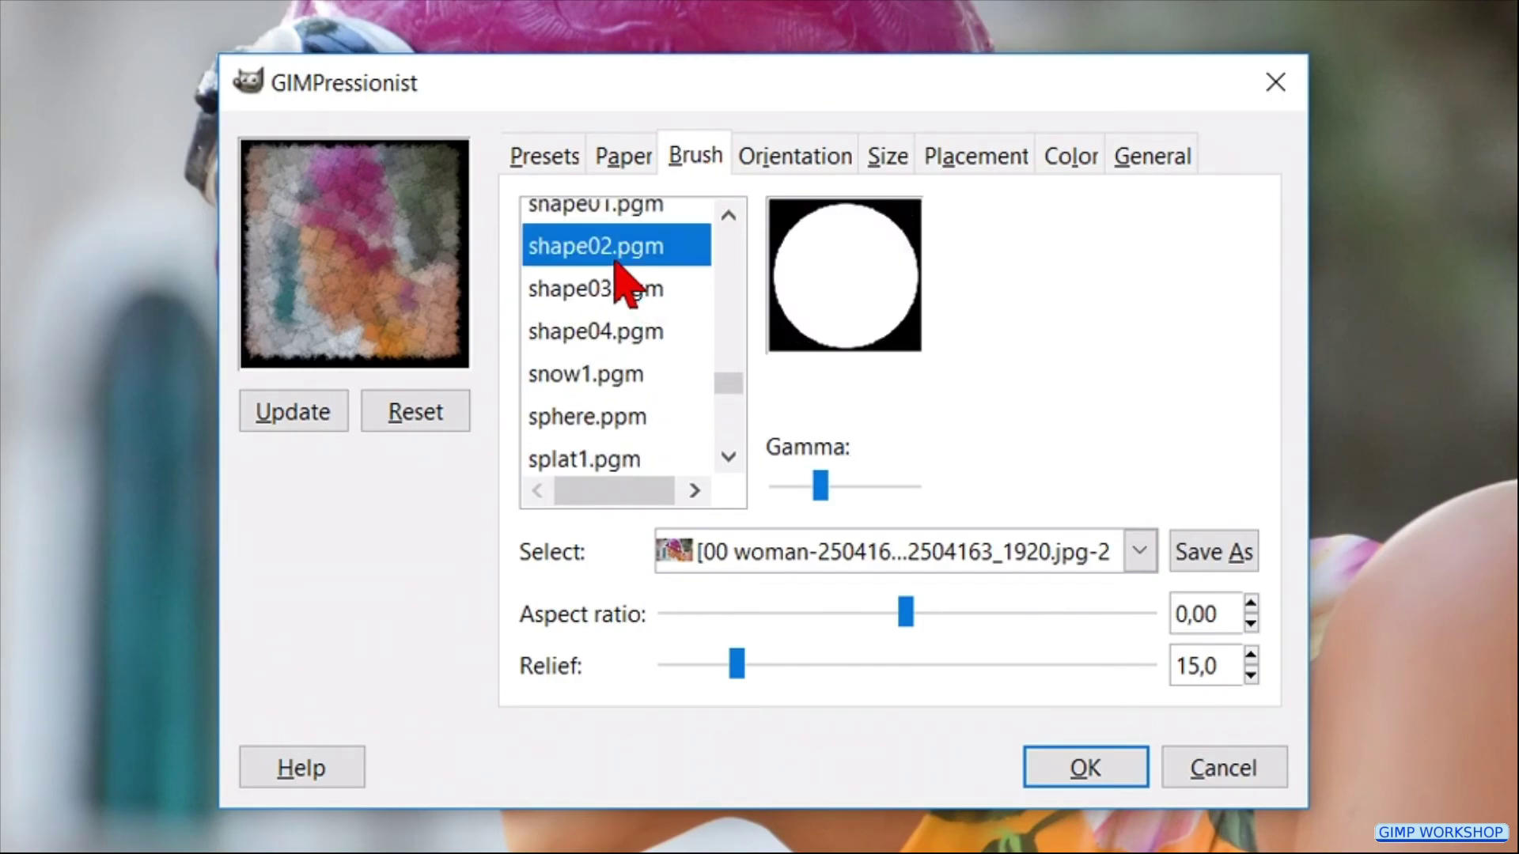
click(909, 664)
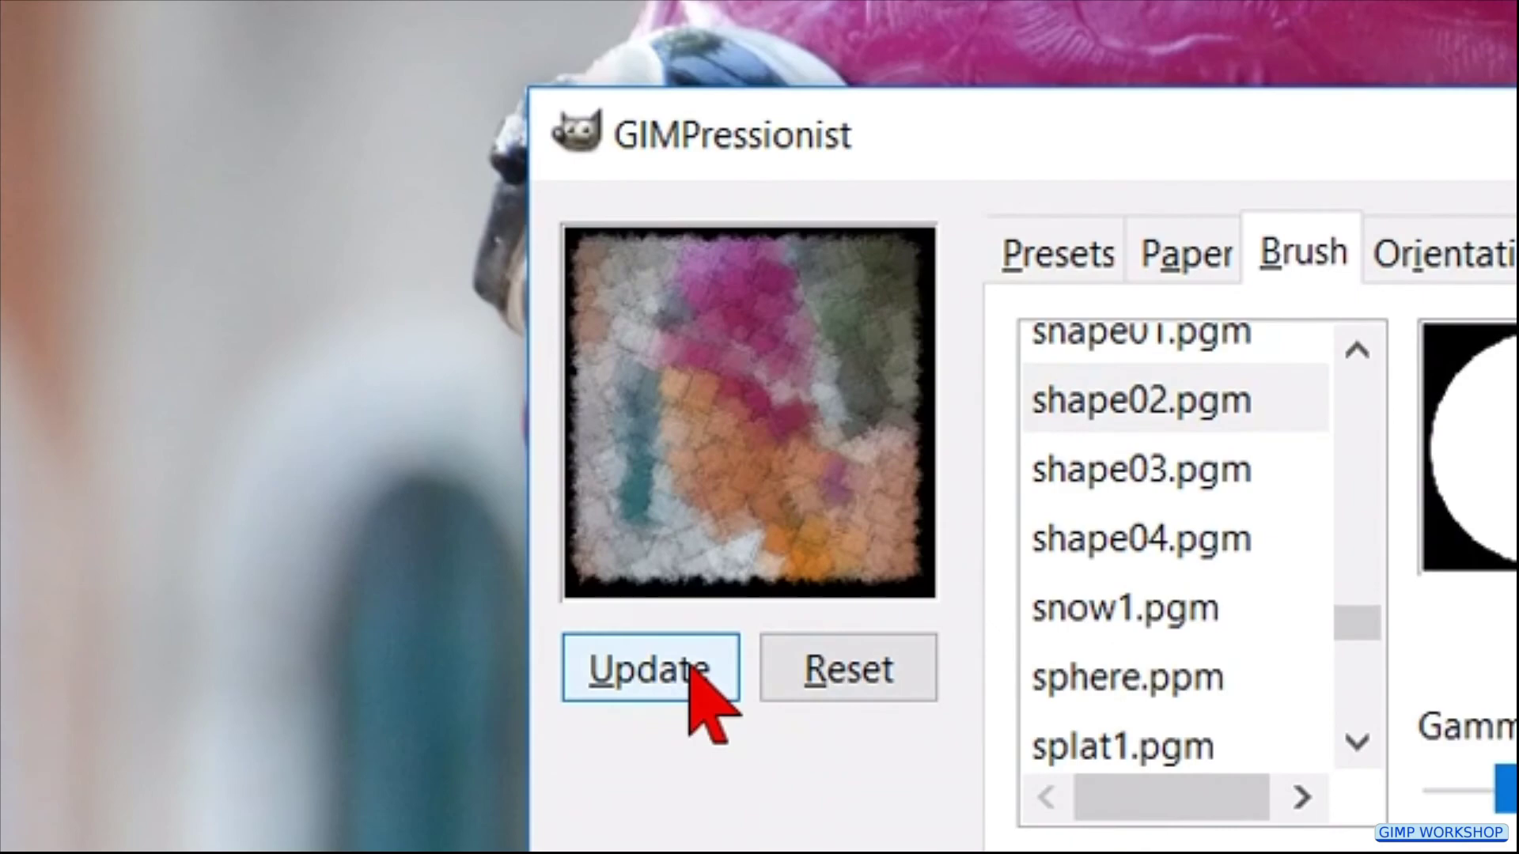
click(698, 671)
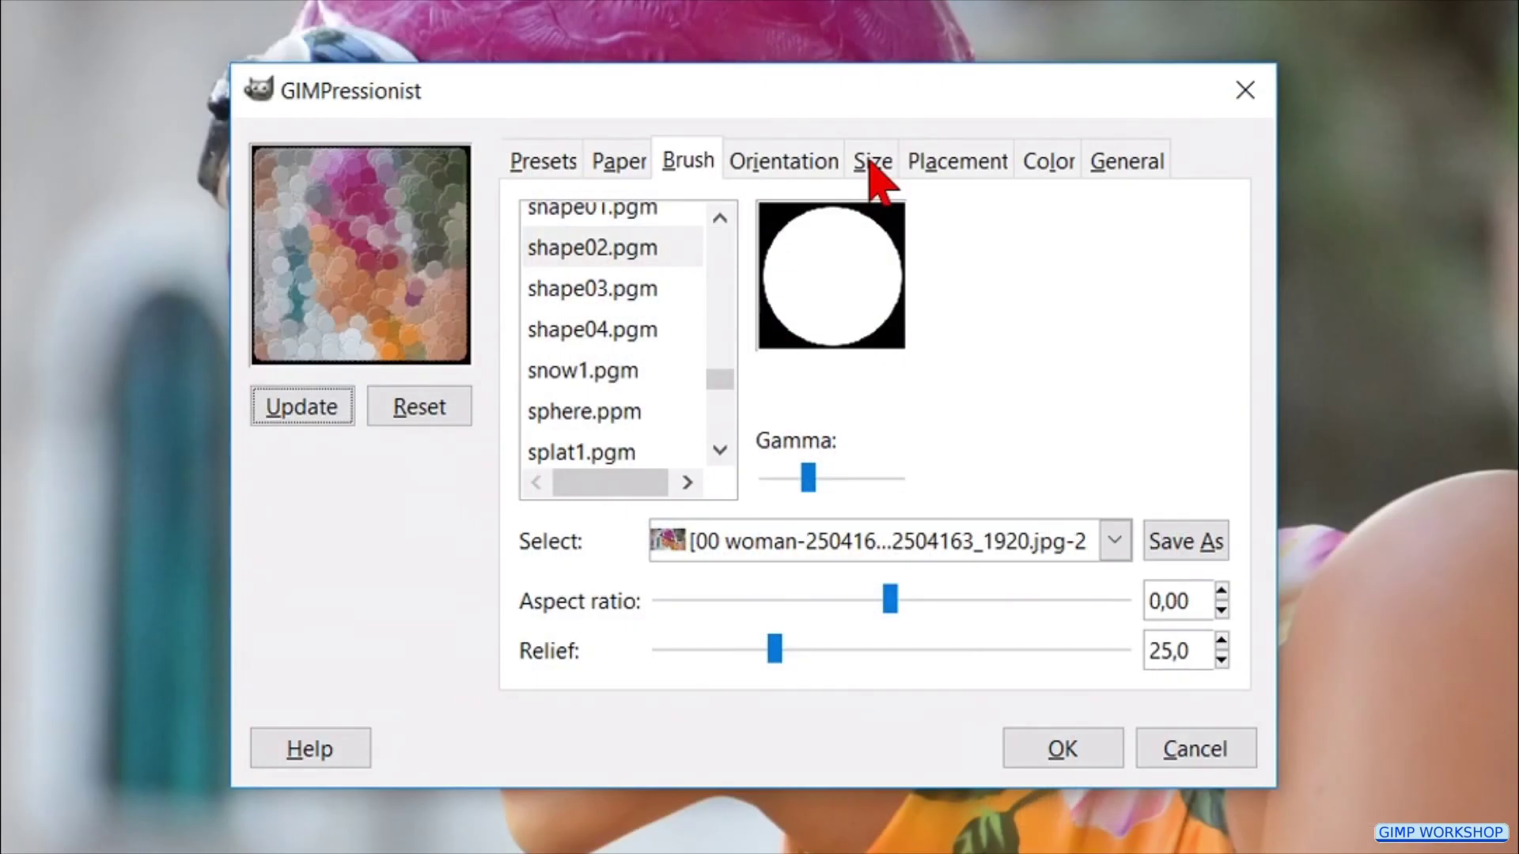
click(873, 162)
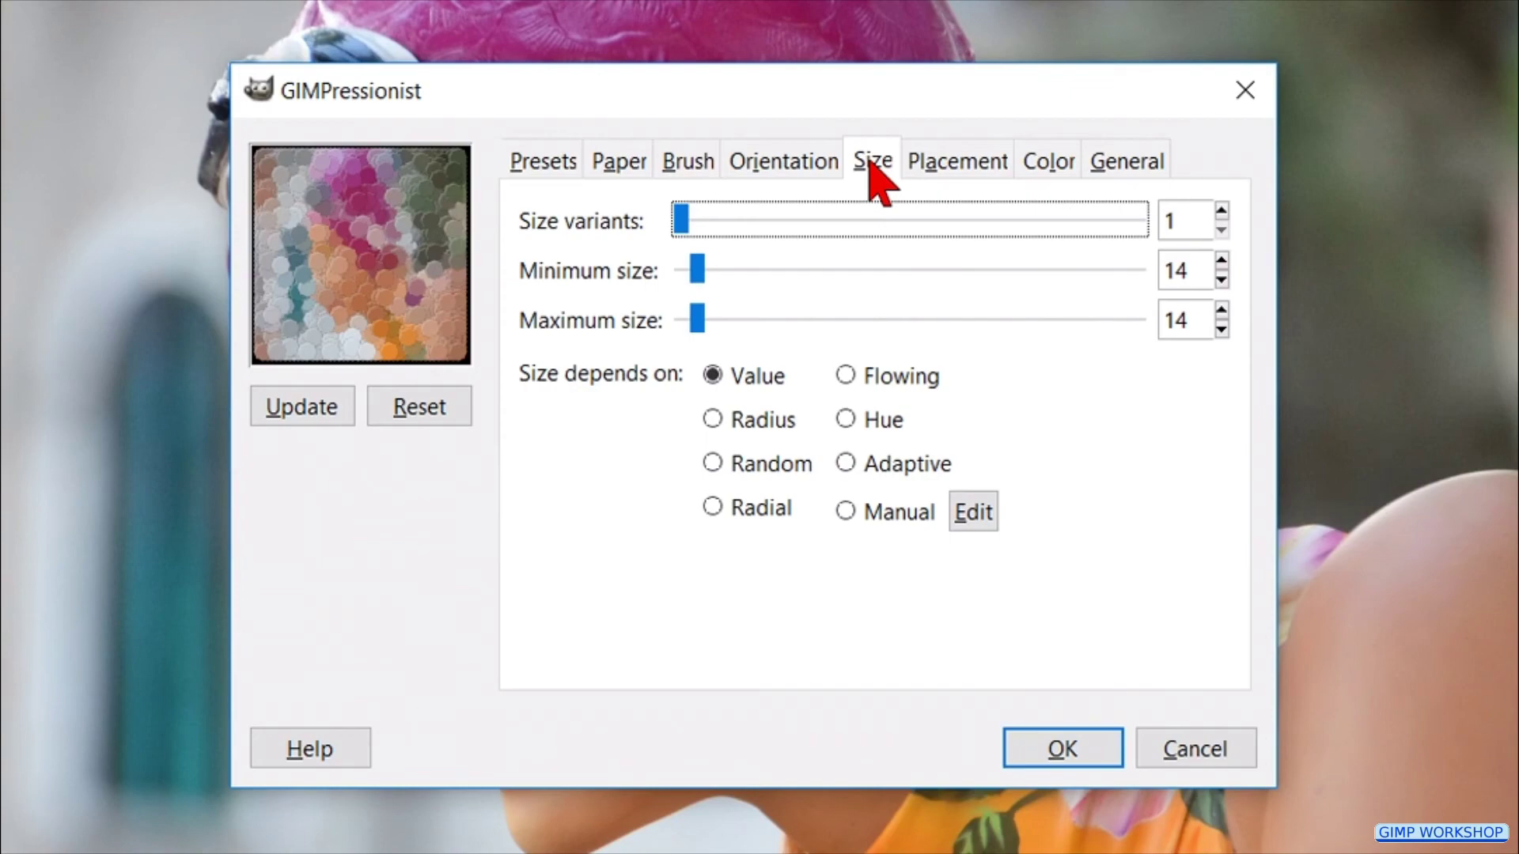
Set both minimum and maximum brush size to 24 and refresh the preview.
click(867, 263)
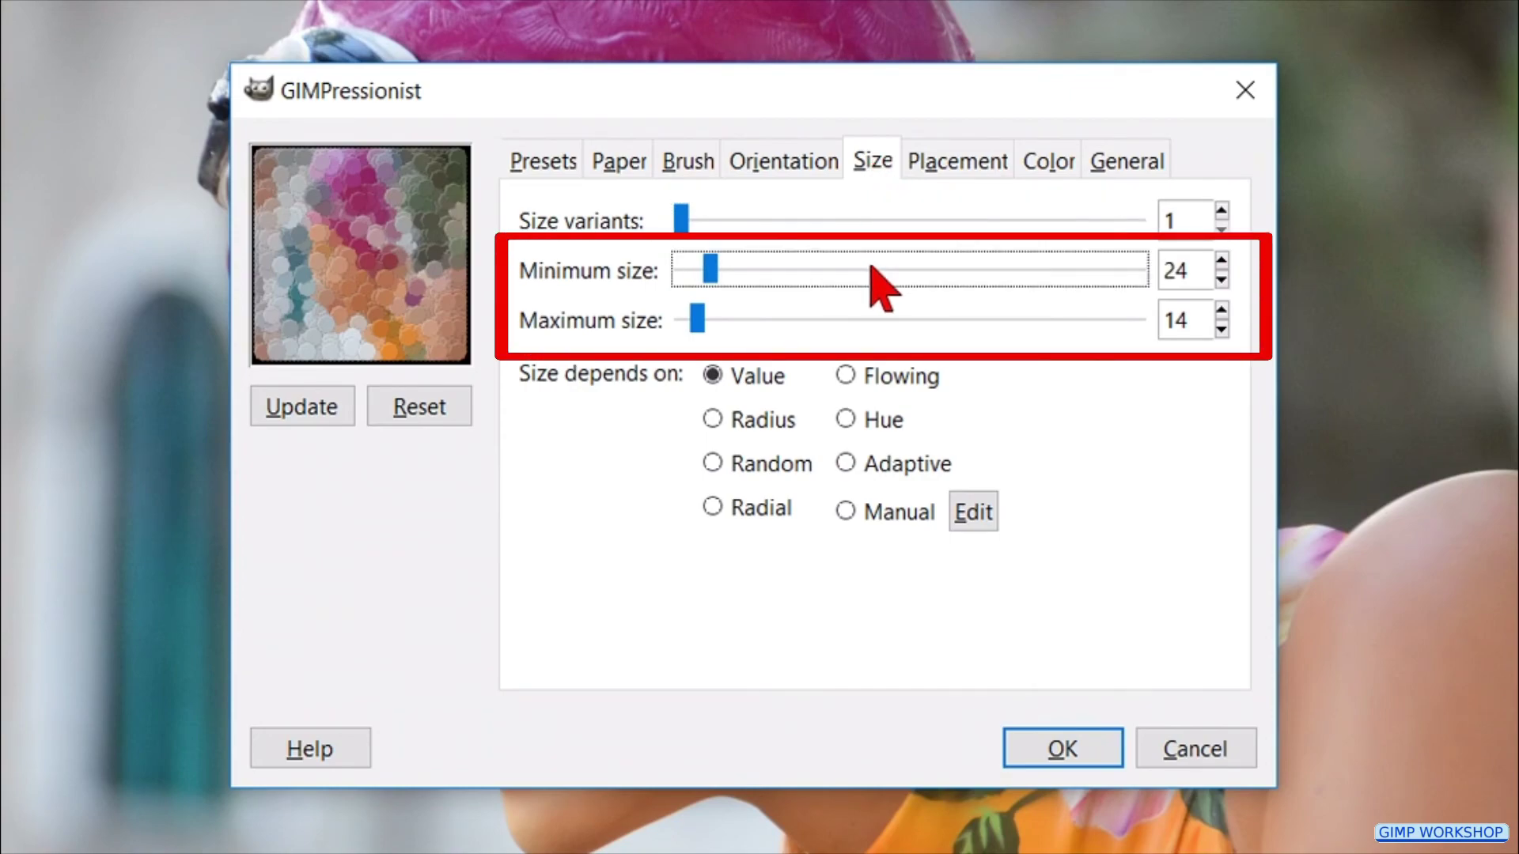
click(906, 330)
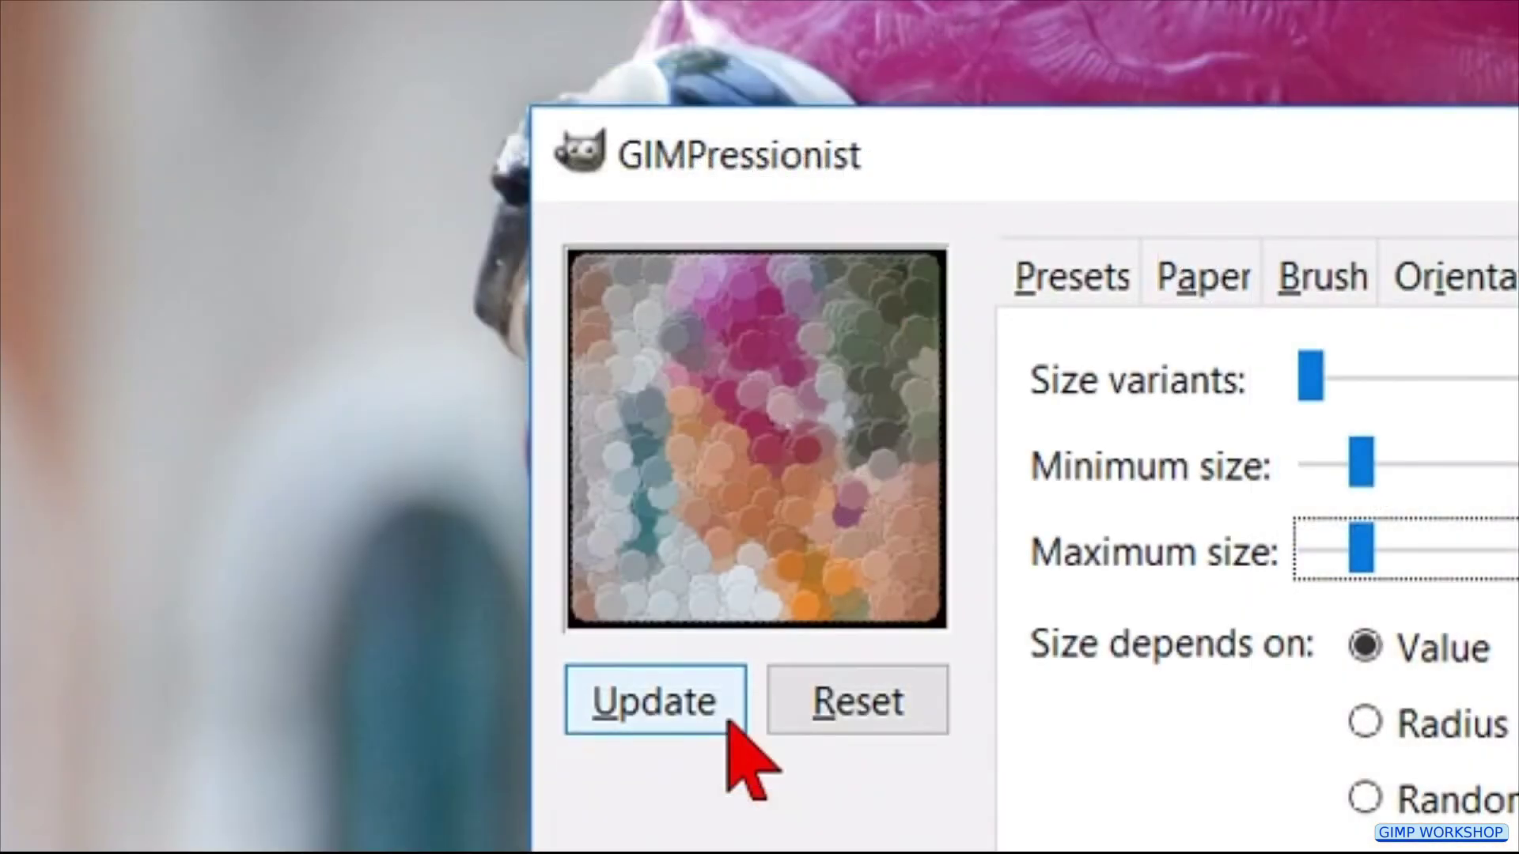
click(729, 721)
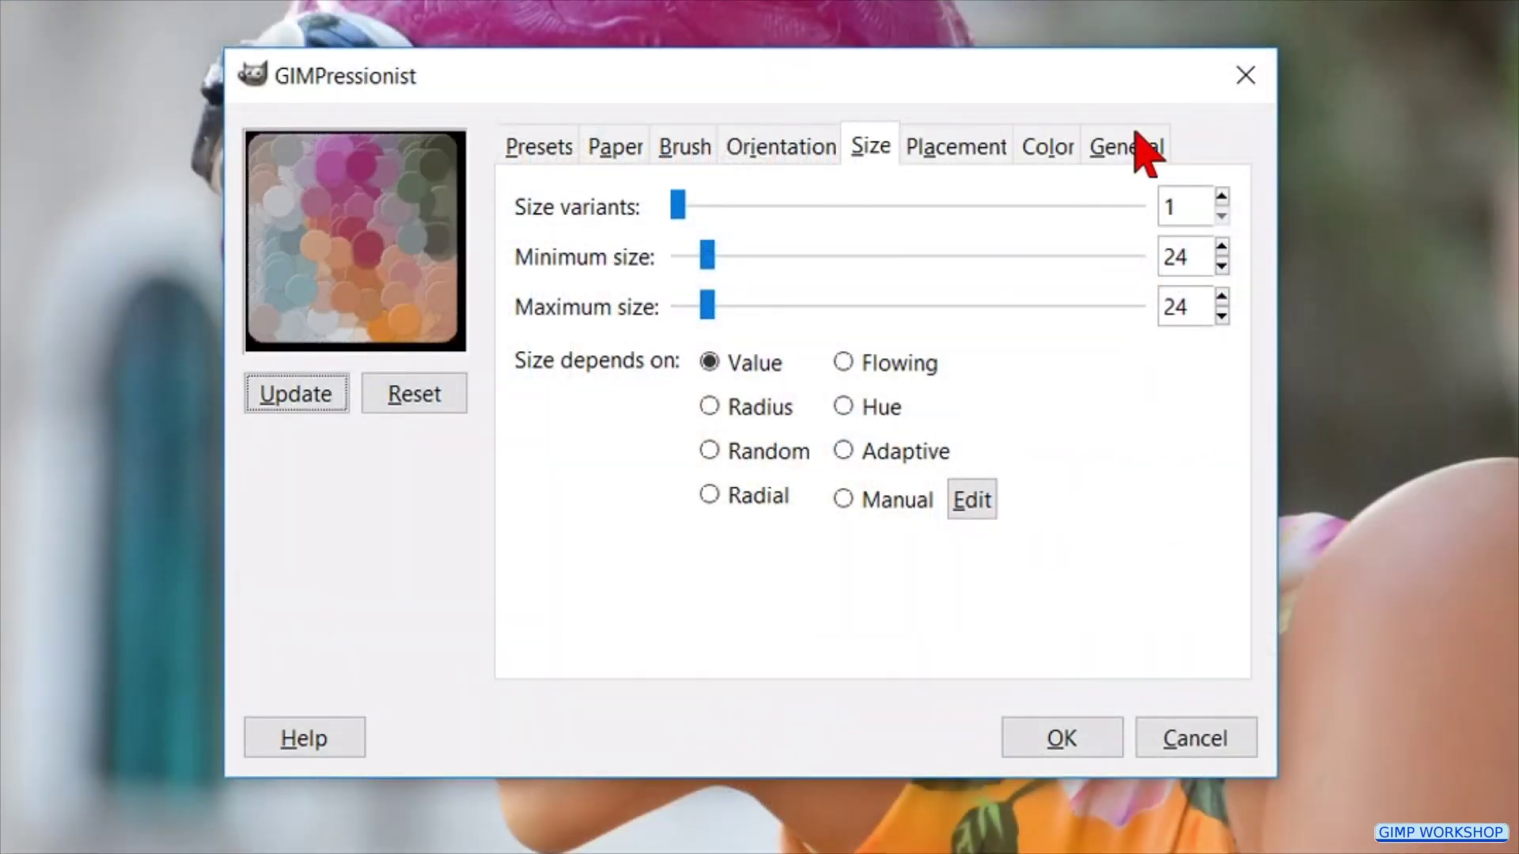
Enable drop shadows with shadow darken 3 and depth 5, then apply GIMPressionist to the photo.
click(1139, 148)
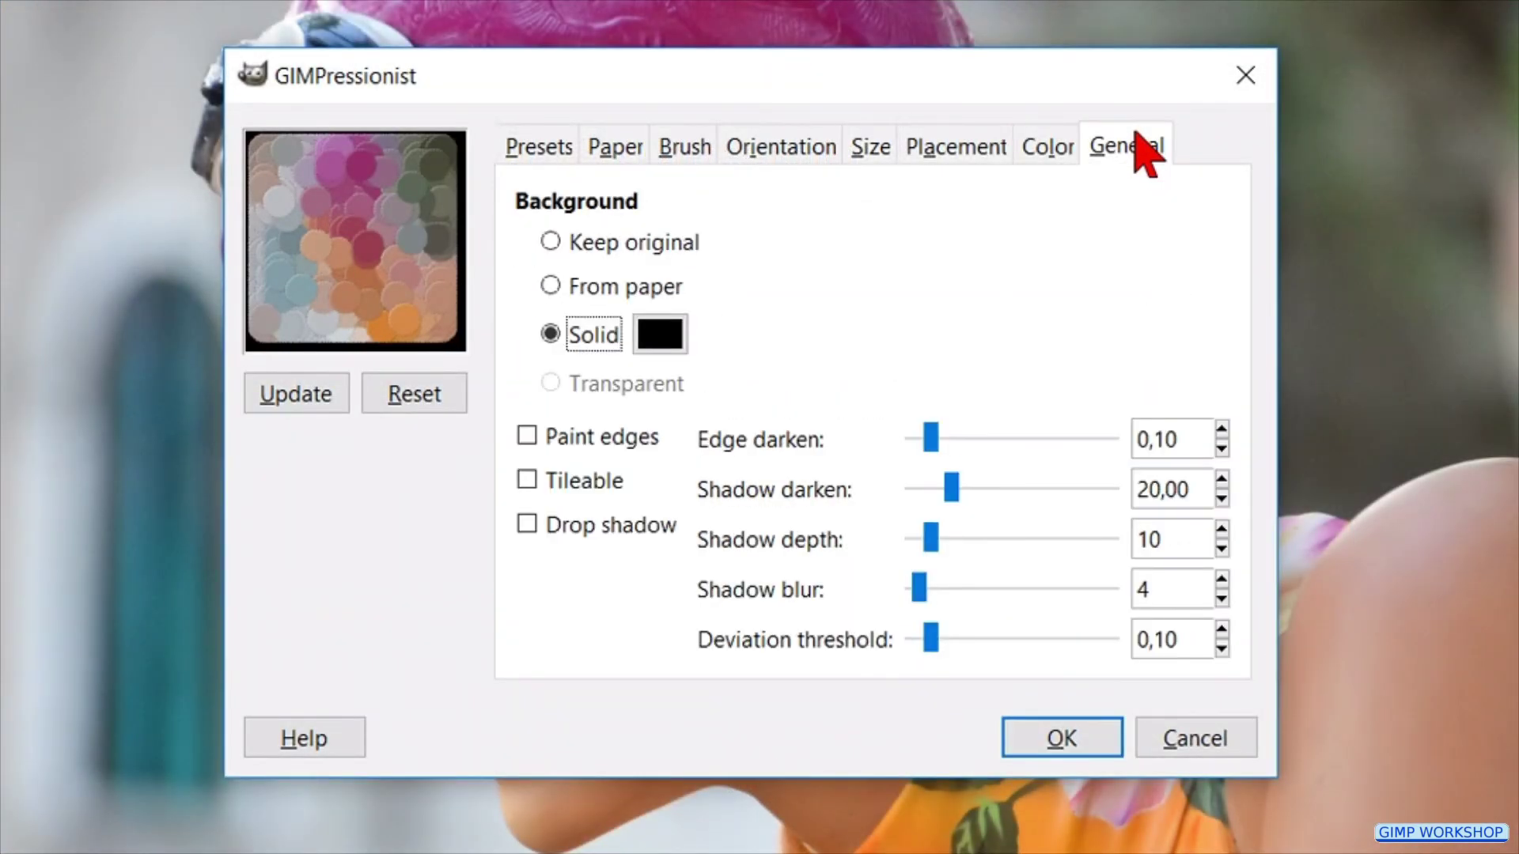
click(605, 525)
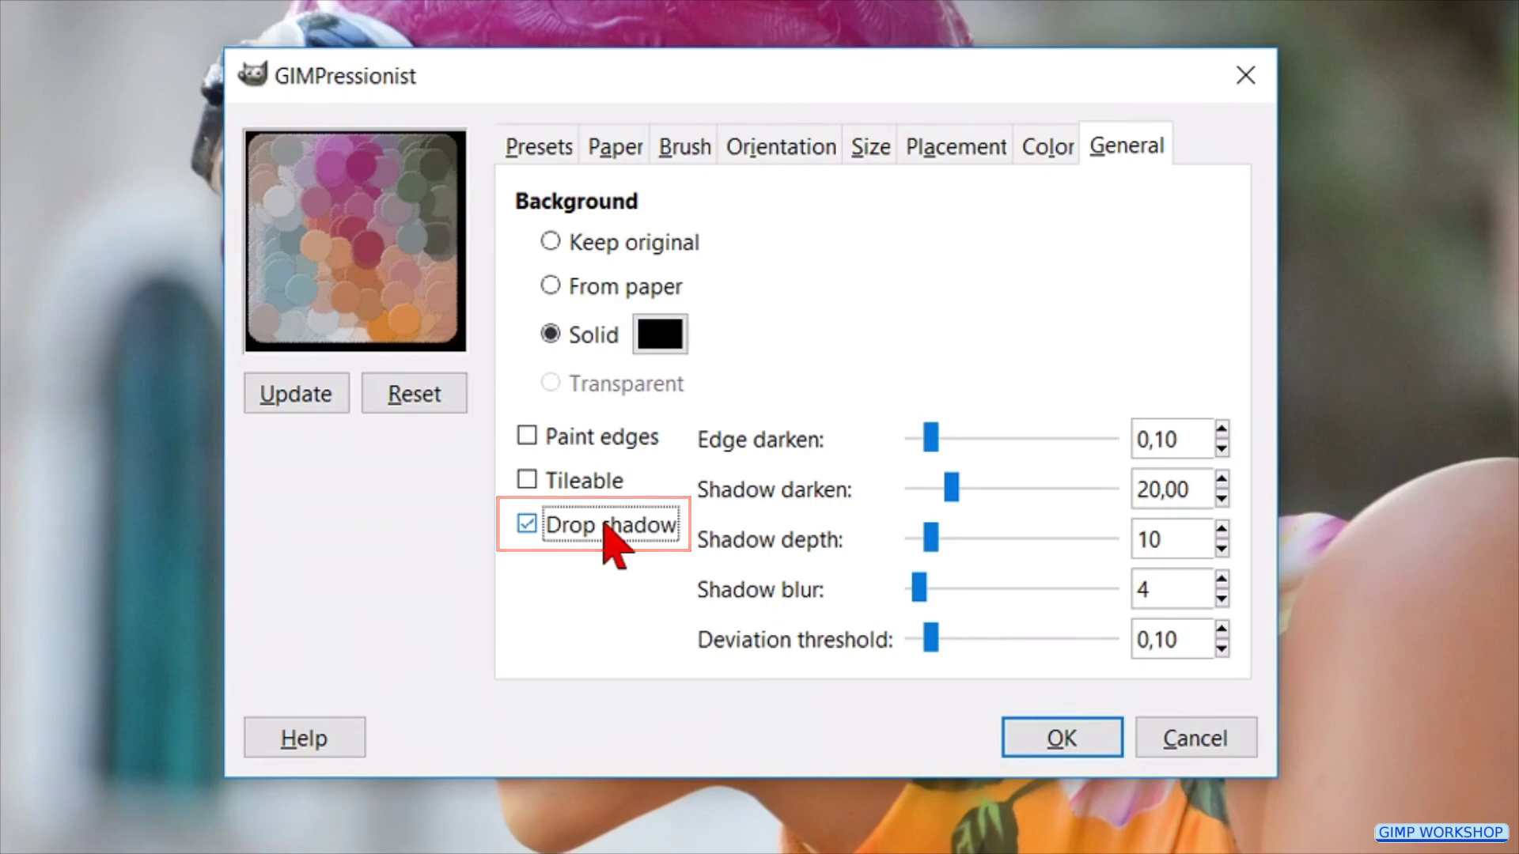
double_click(1147, 491)
text(3)
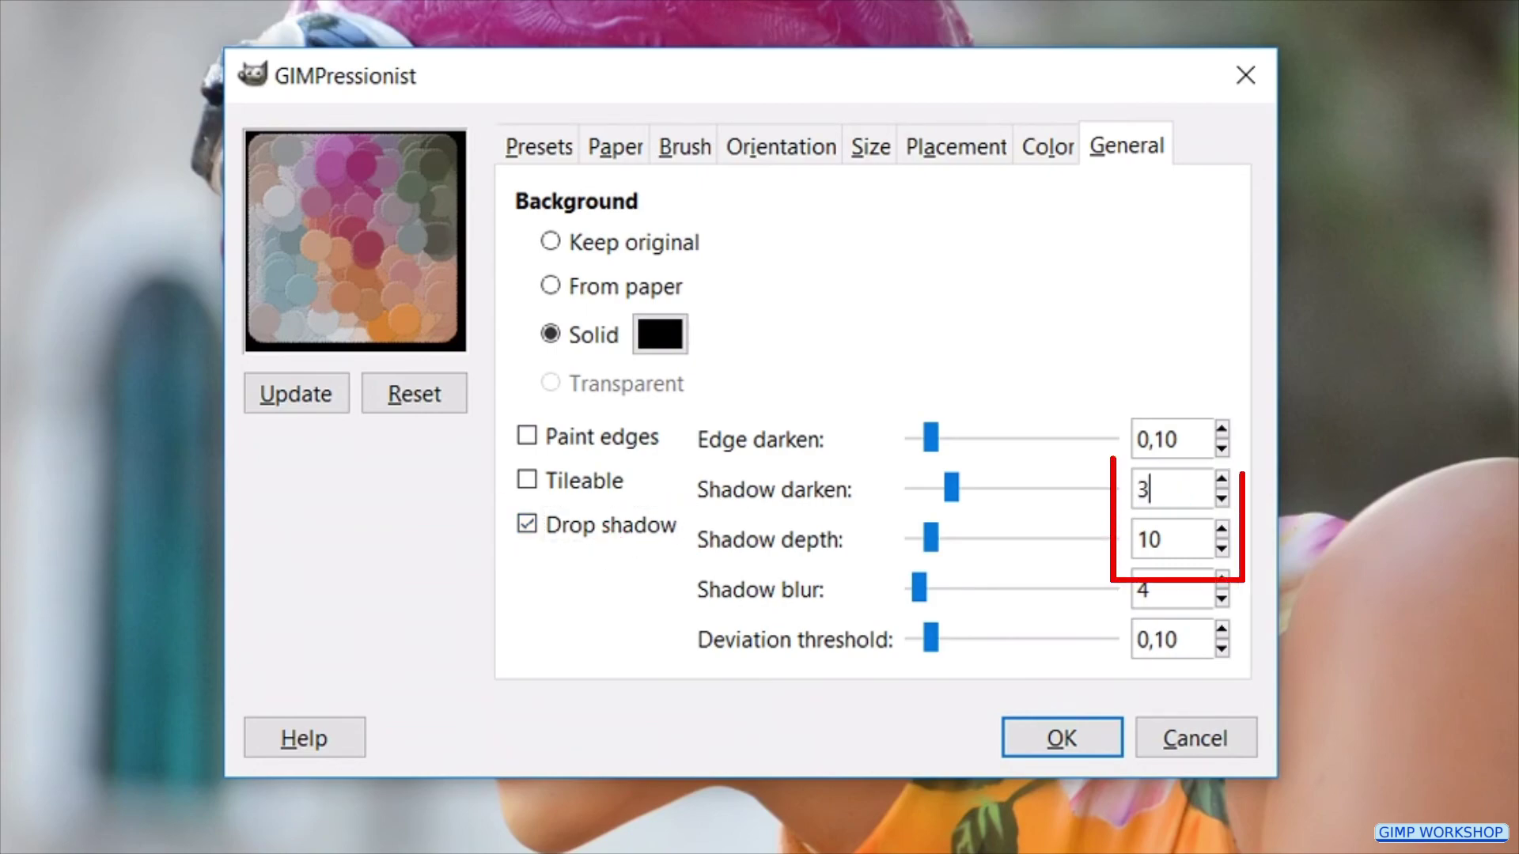
double_click(1149, 540)
text(5)
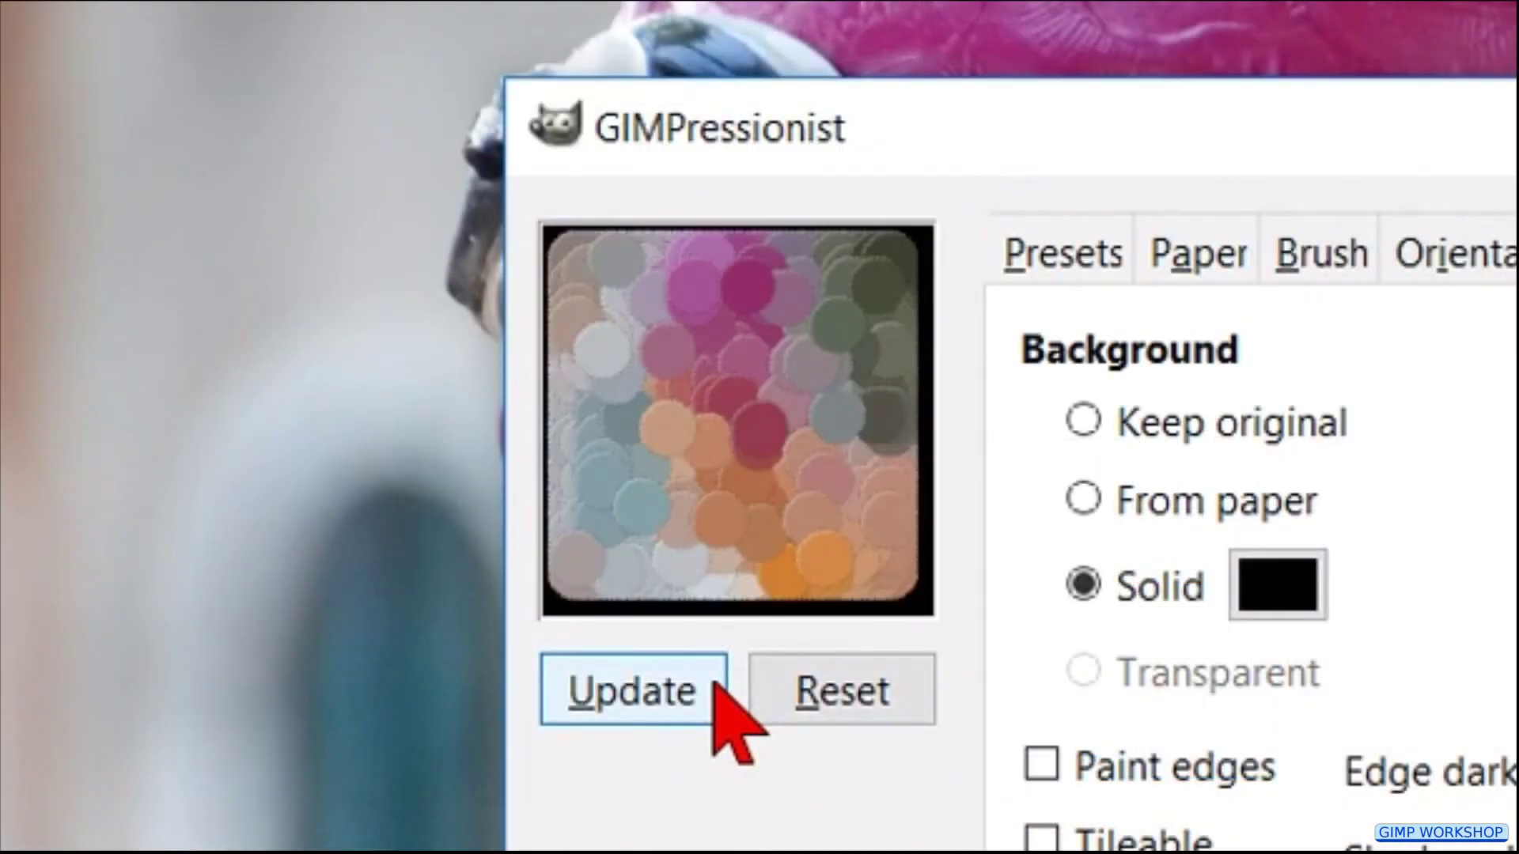
click(716, 685)
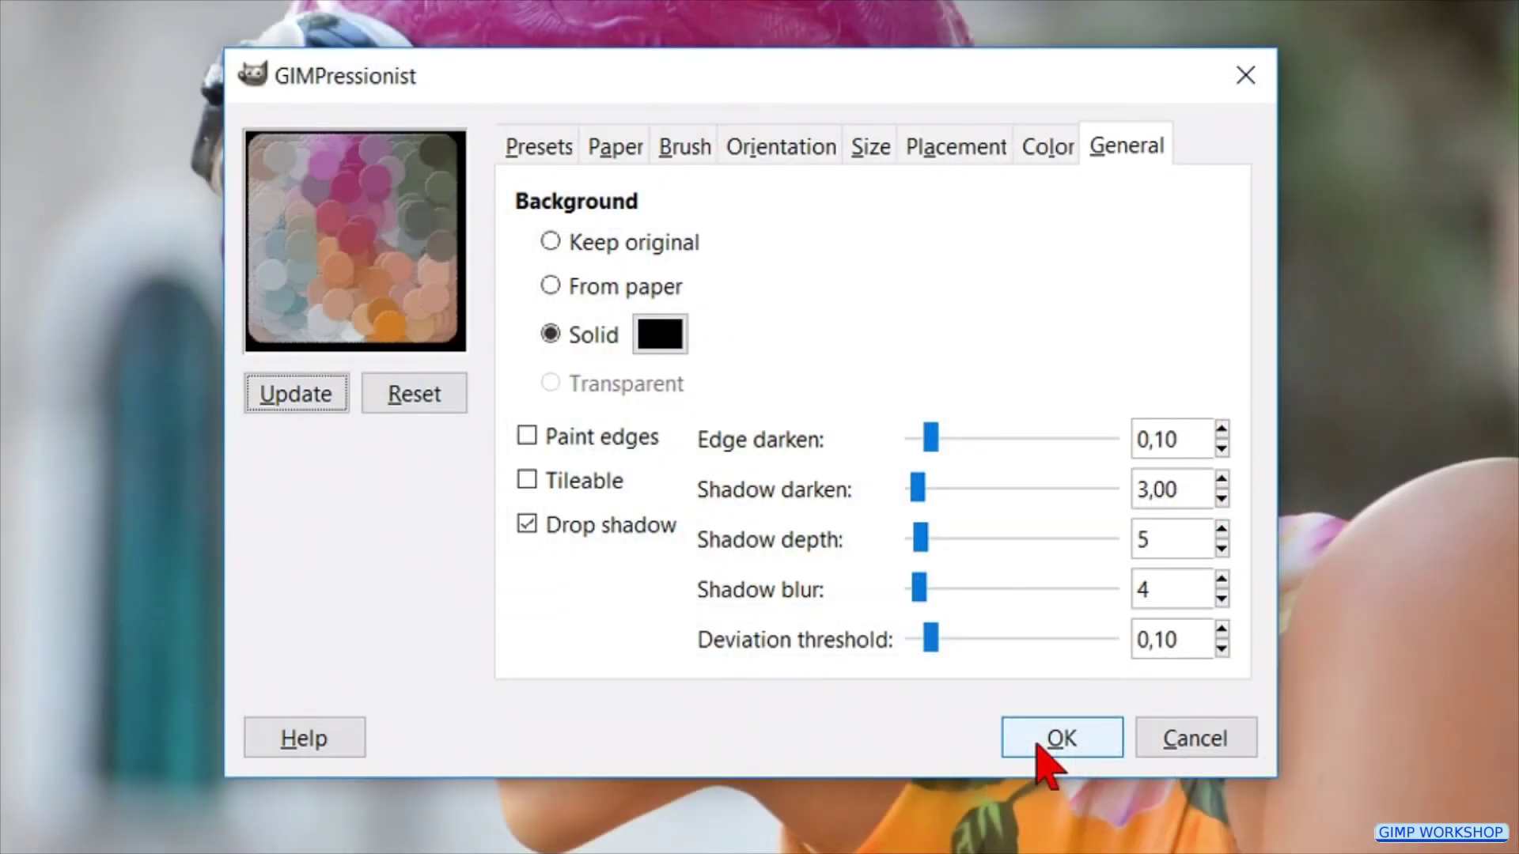
click(1038, 745)
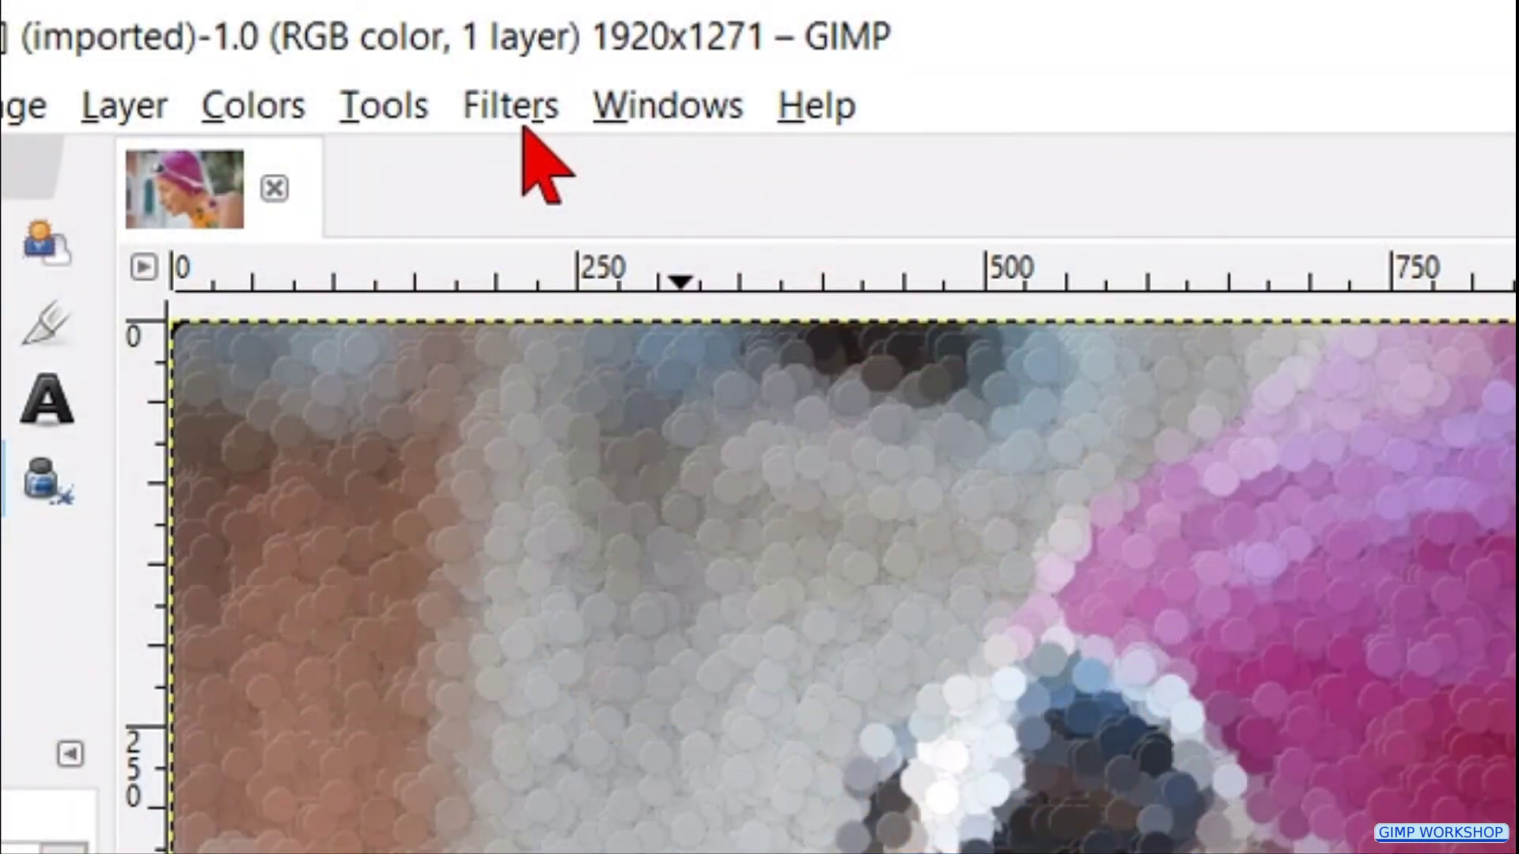
Reopen GIMPressionist and load the ApplyCanvas preset, updating the preview.
click(525, 133)
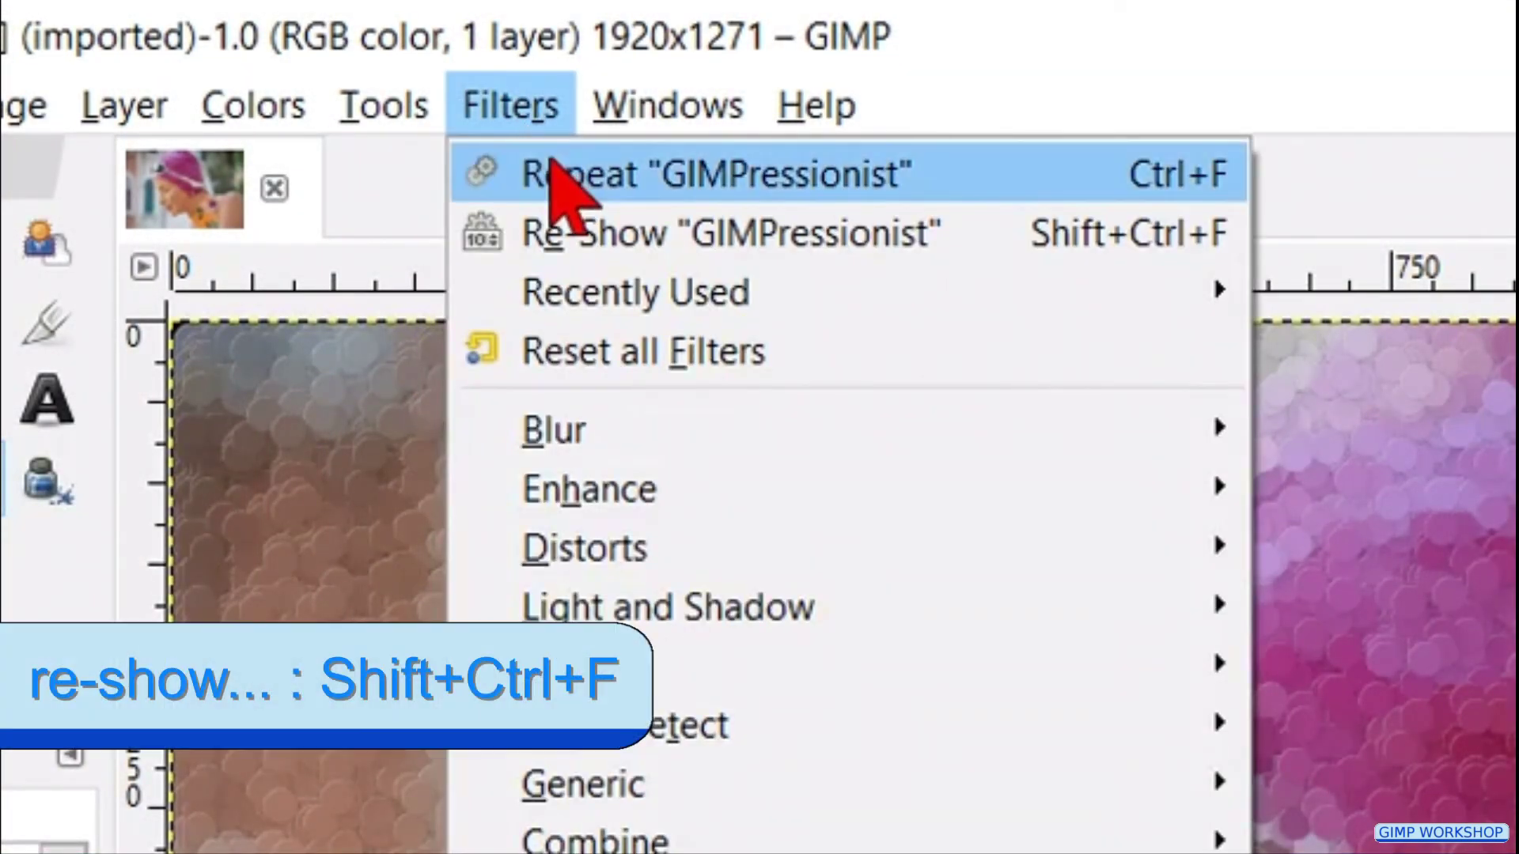
click(597, 233)
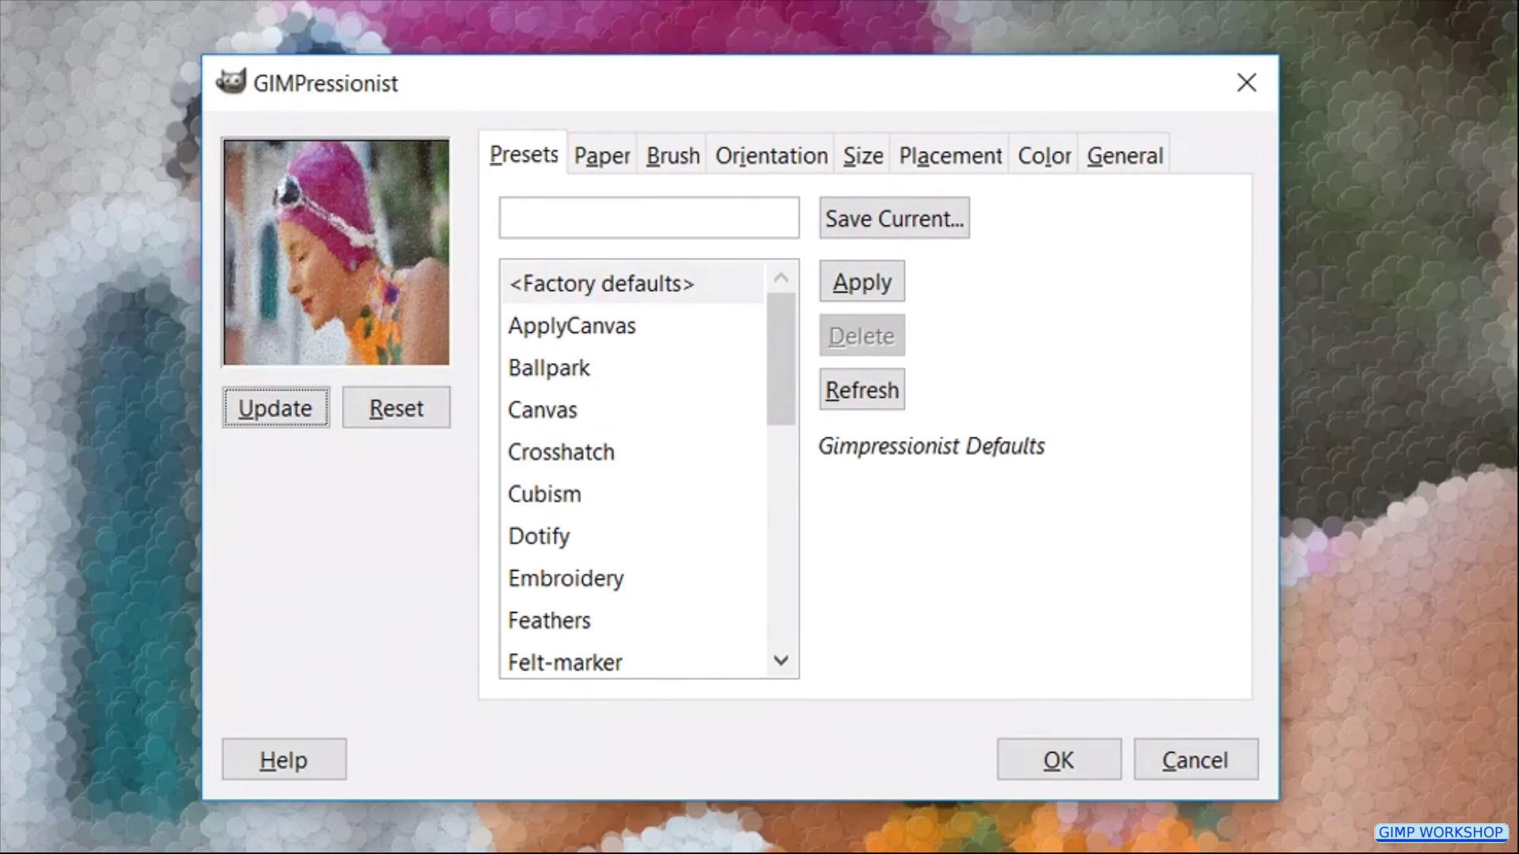
click(580, 321)
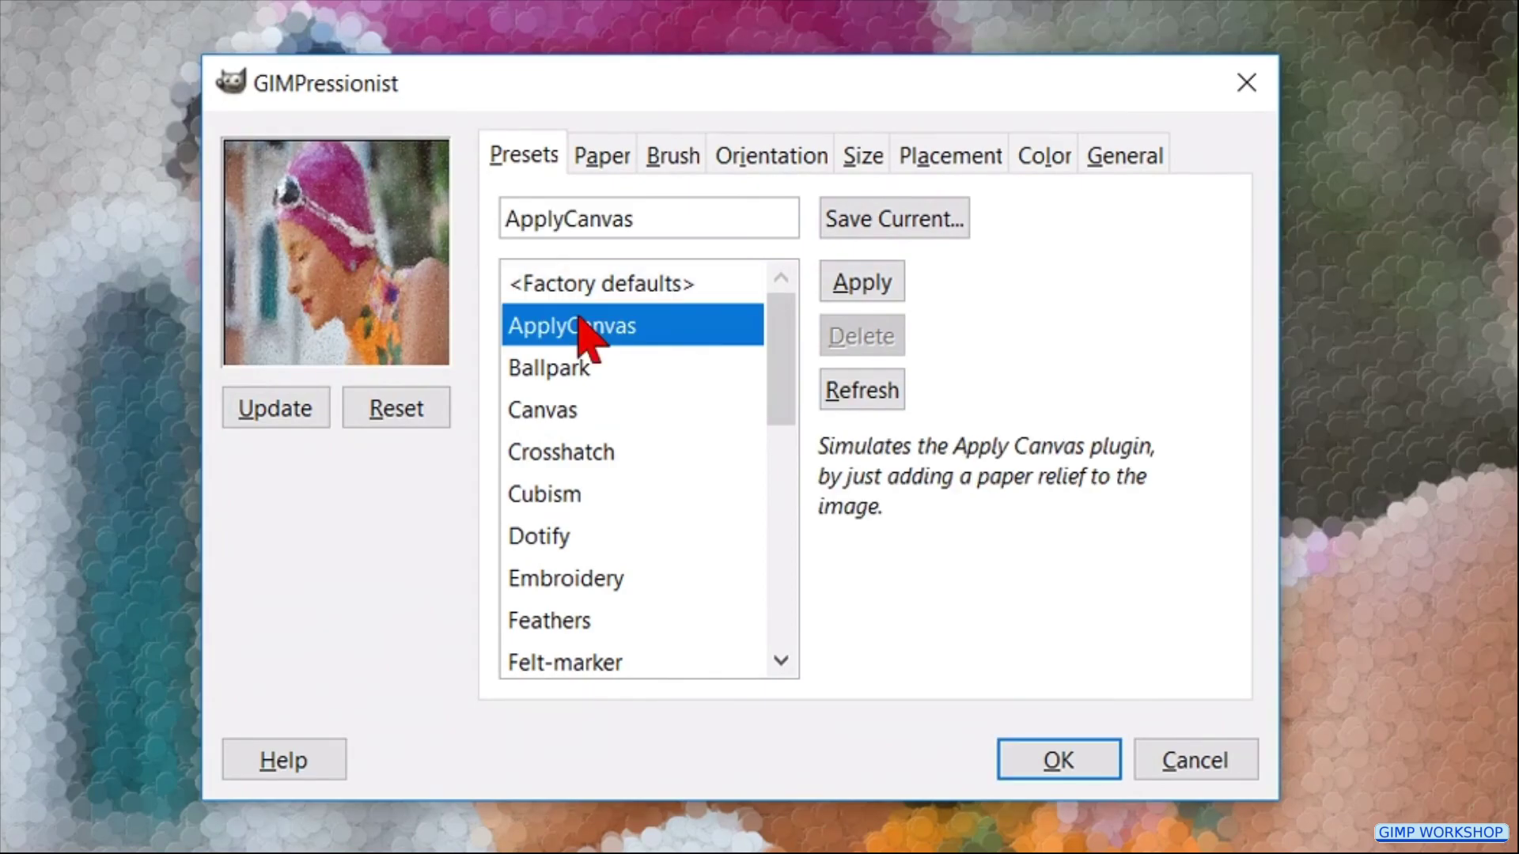
click(840, 291)
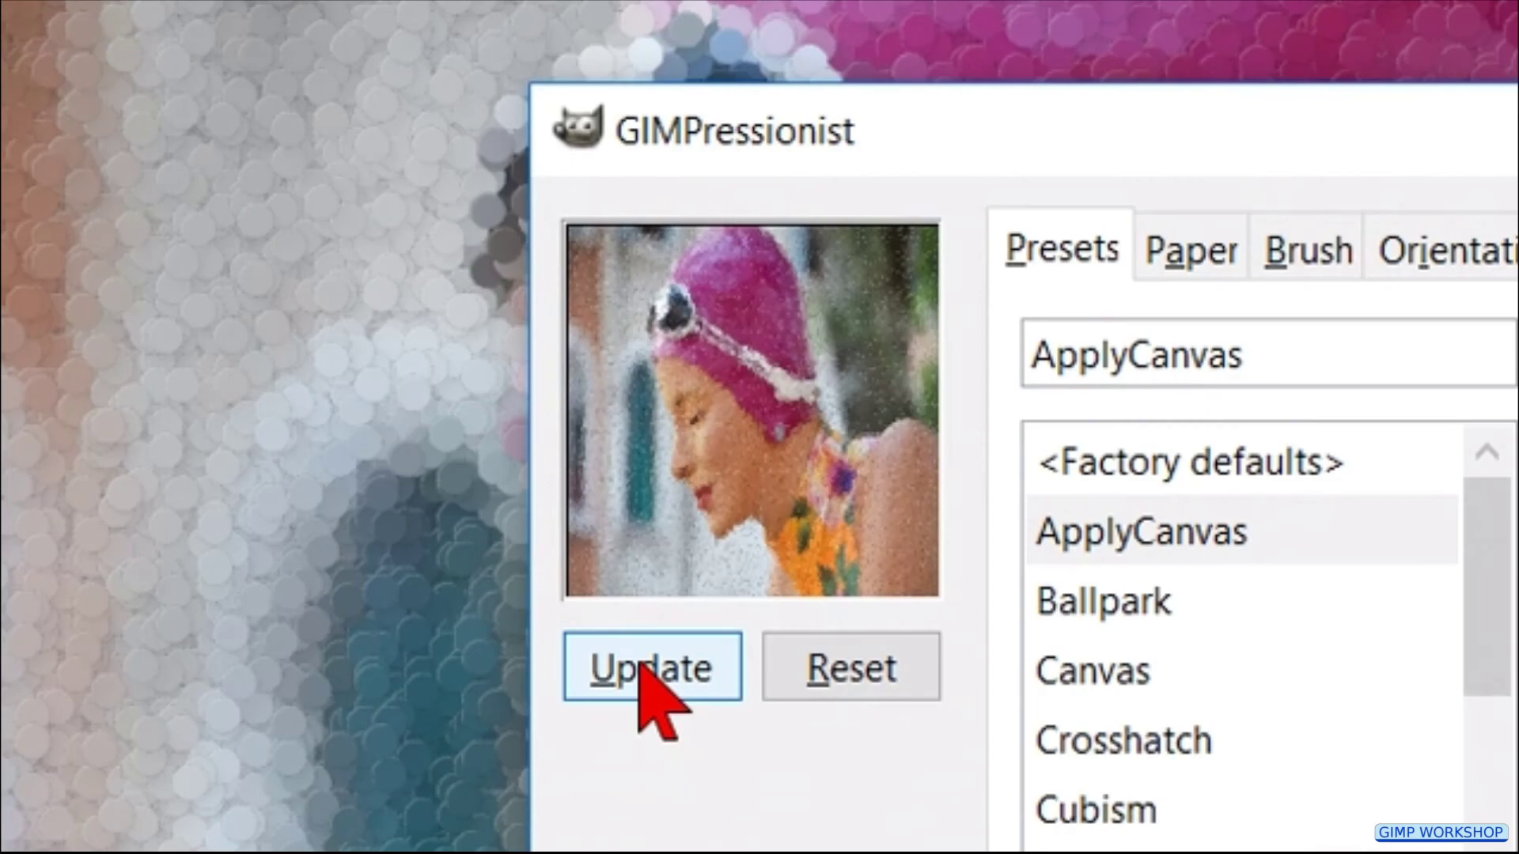
click(271, 409)
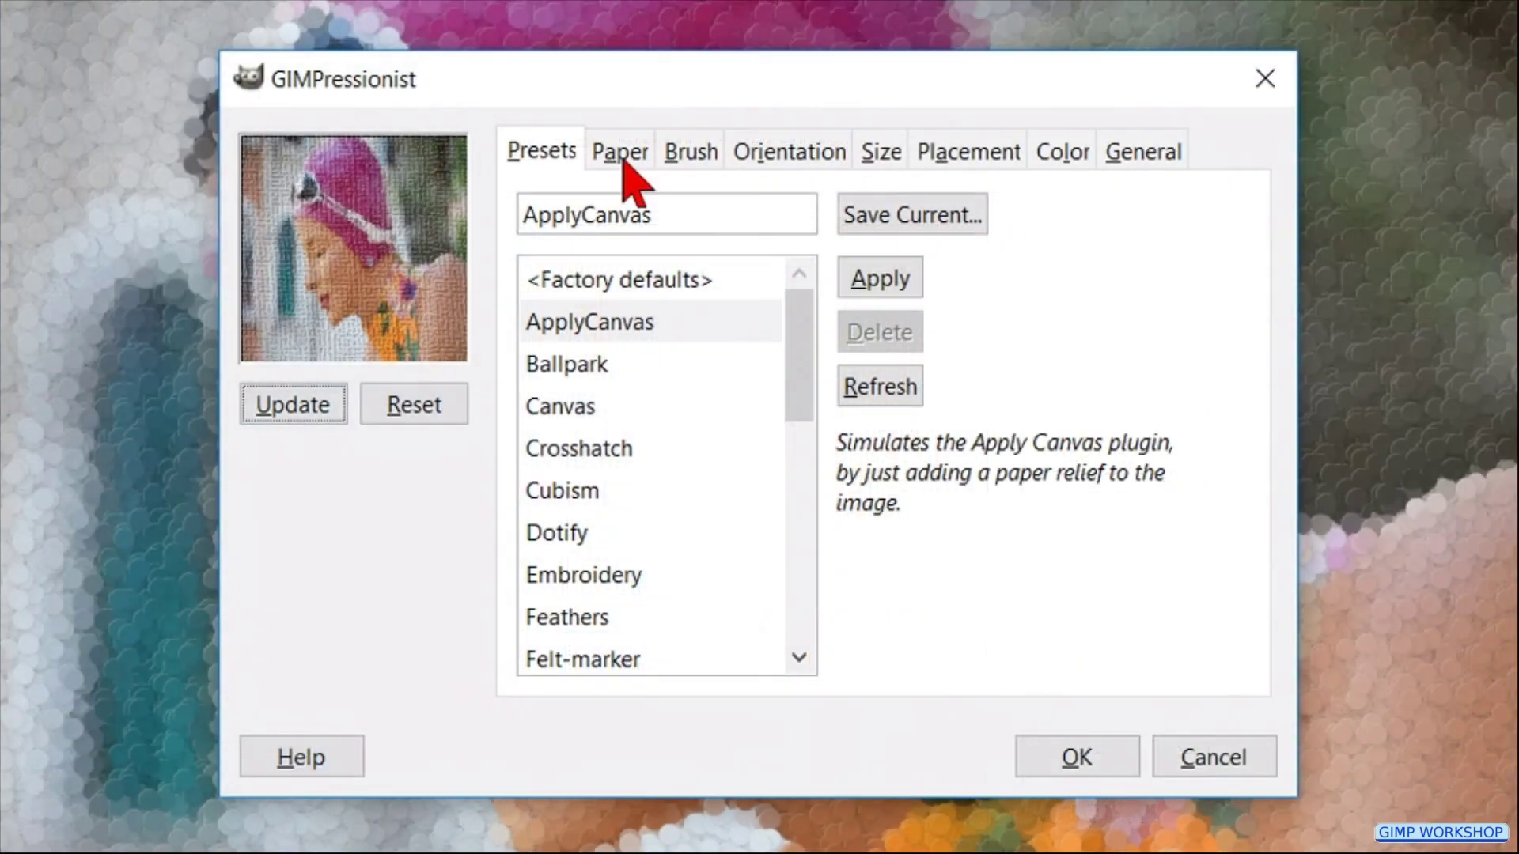
Set the struc.pgm paper to scale 120 and relief 35, then apply the canvas texture.
click(1191, 250)
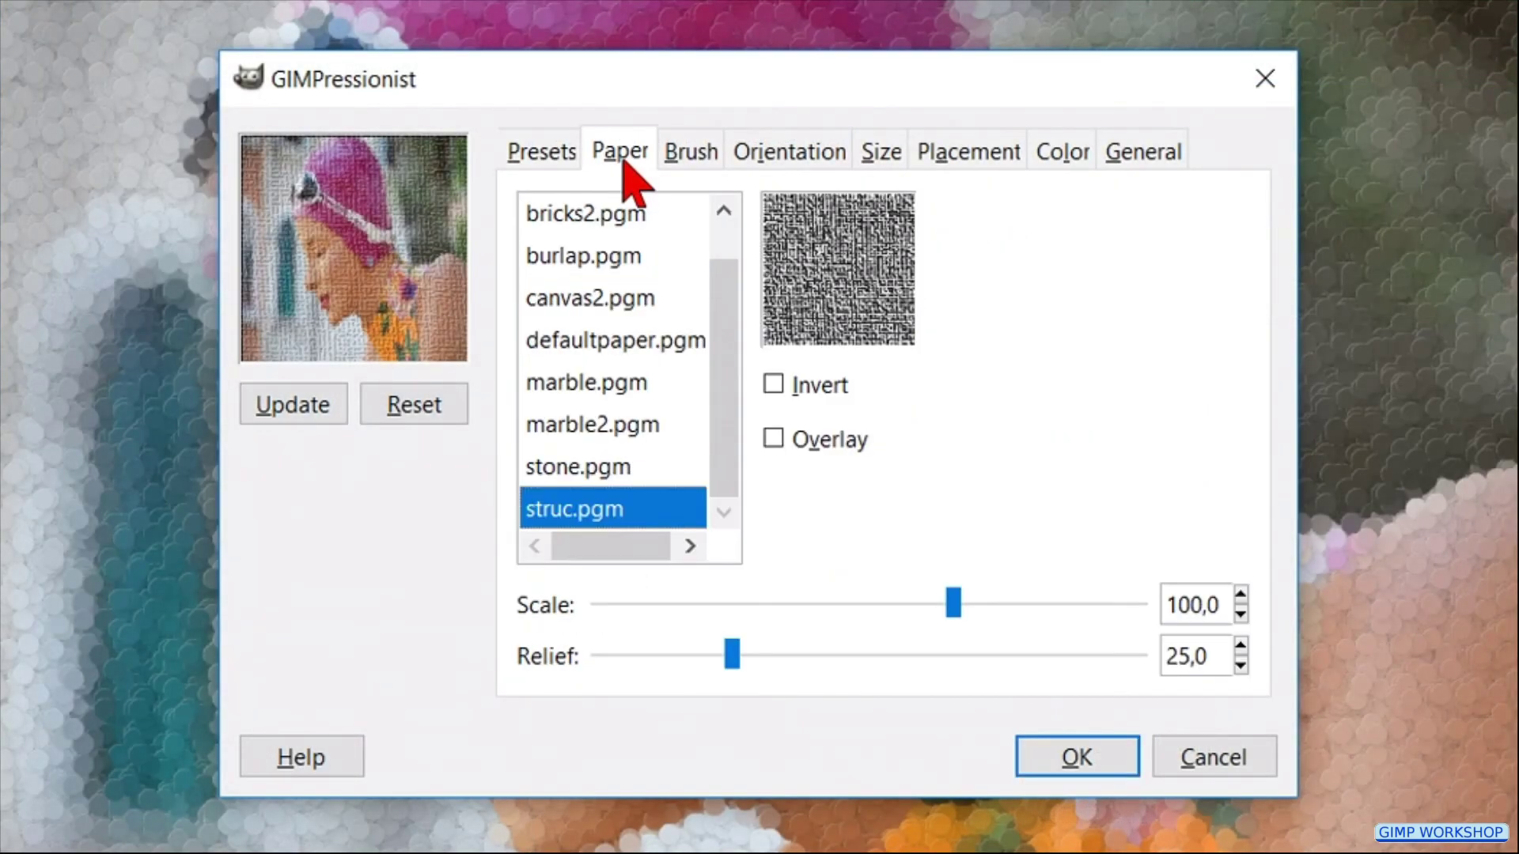
click(1009, 604)
click(1010, 604)
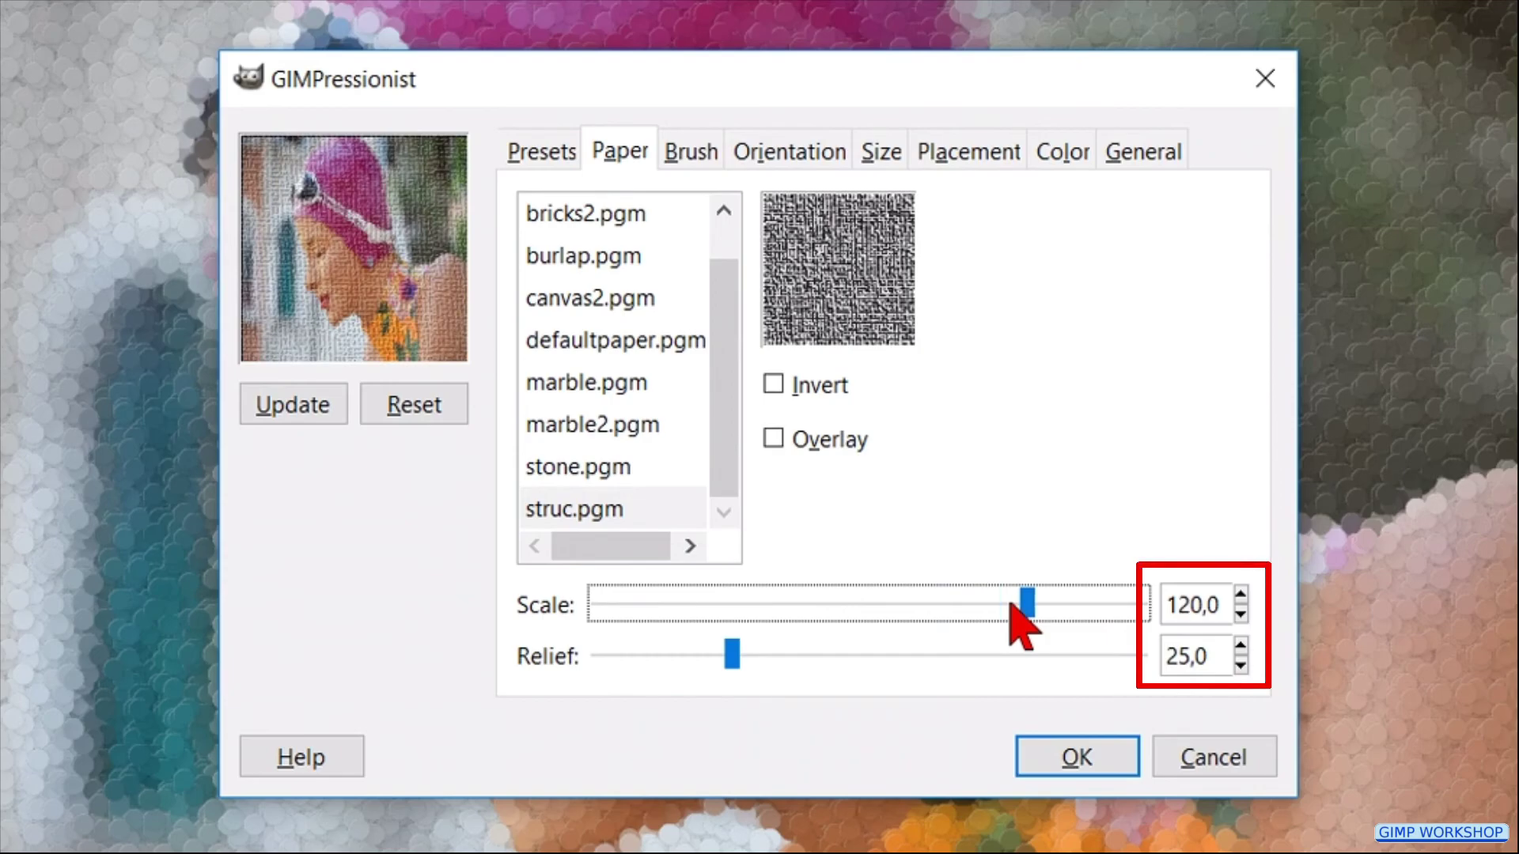
click(1001, 656)
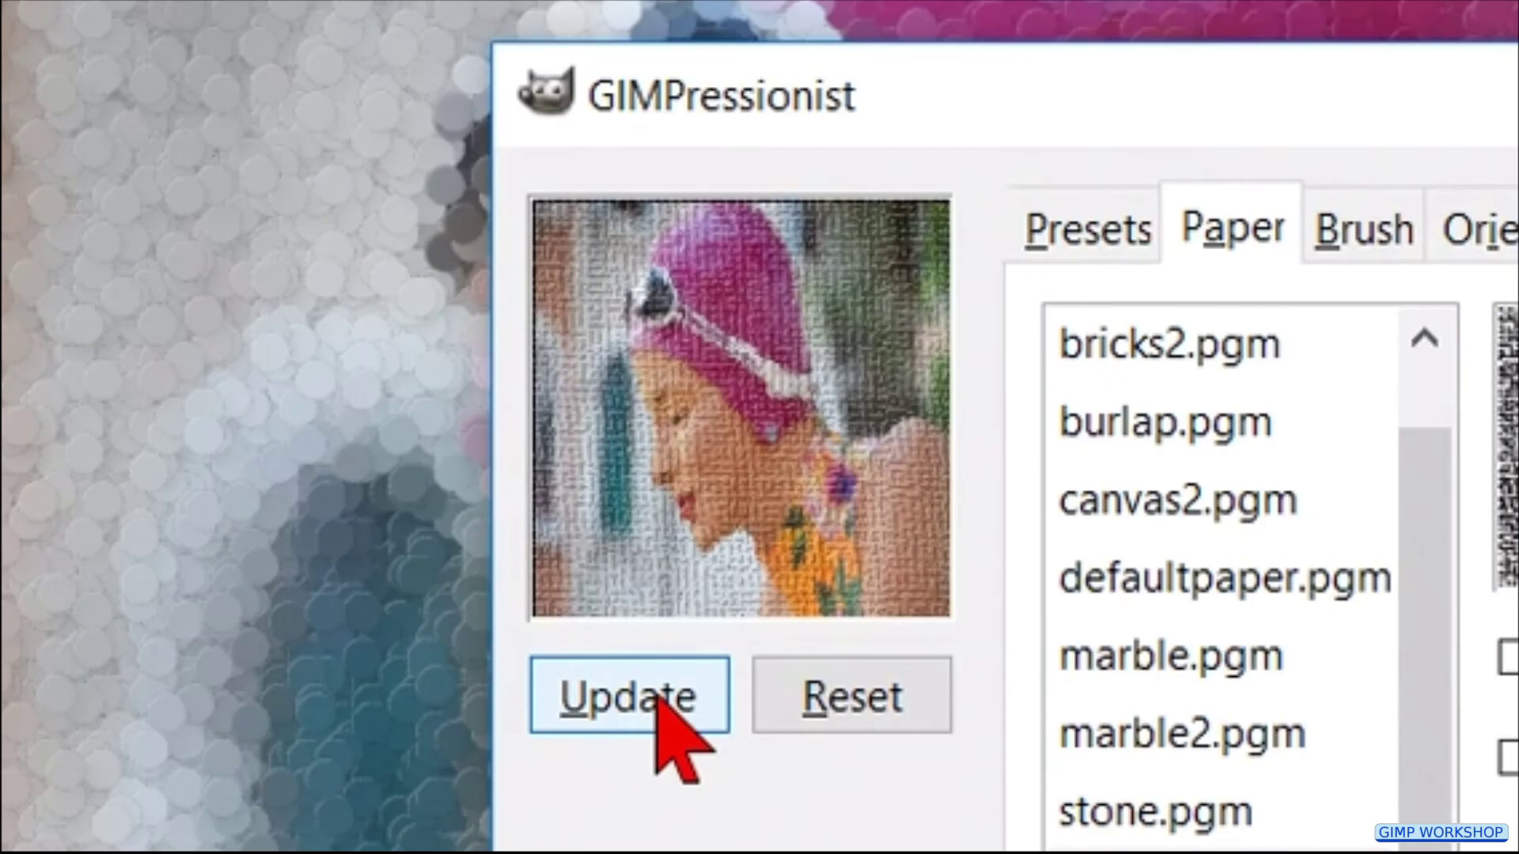
click(311, 413)
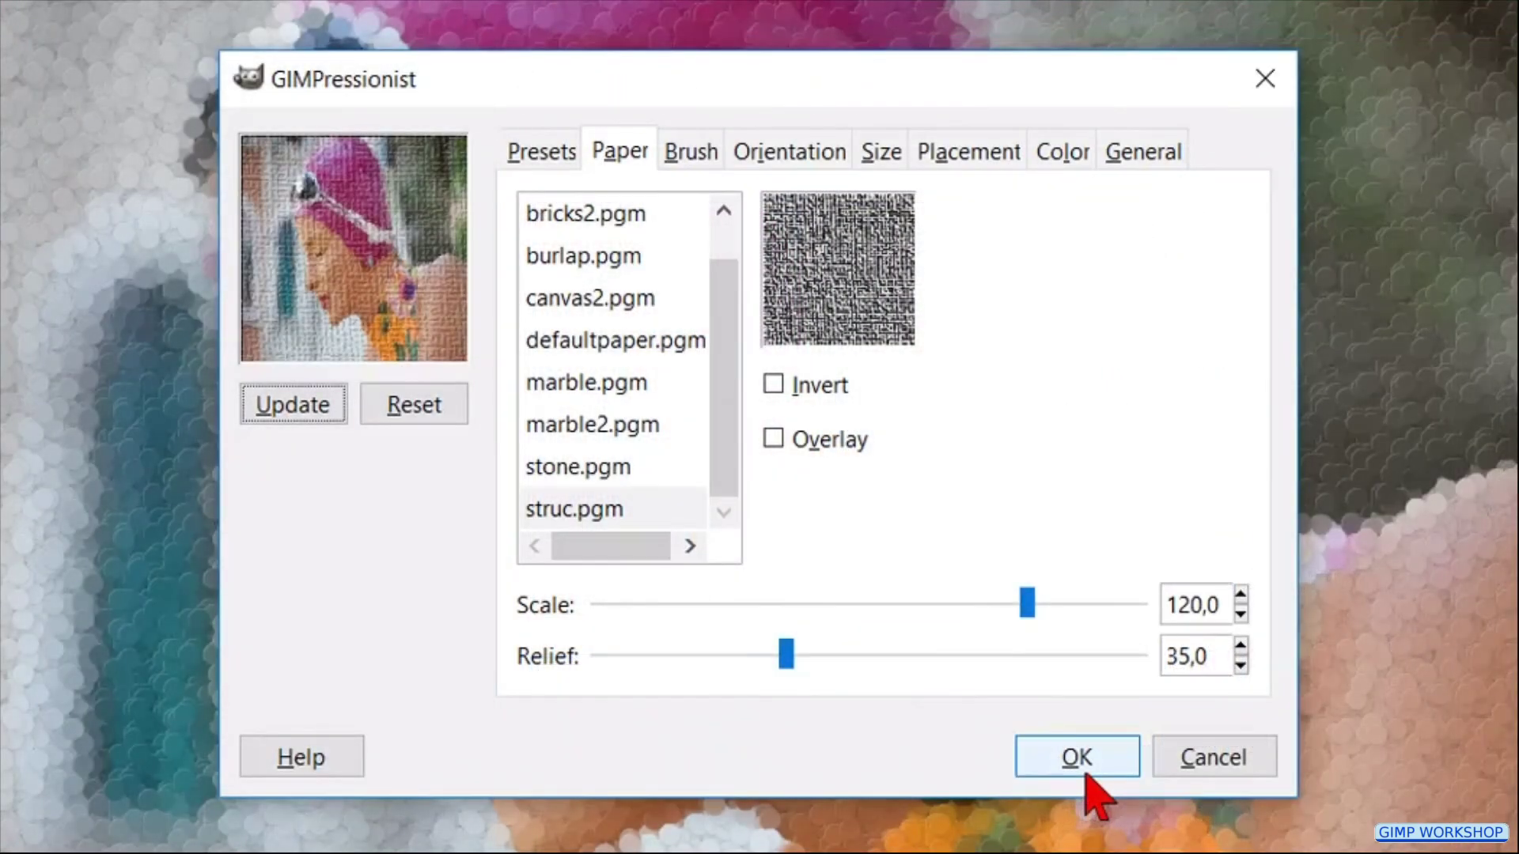
click(1084, 772)
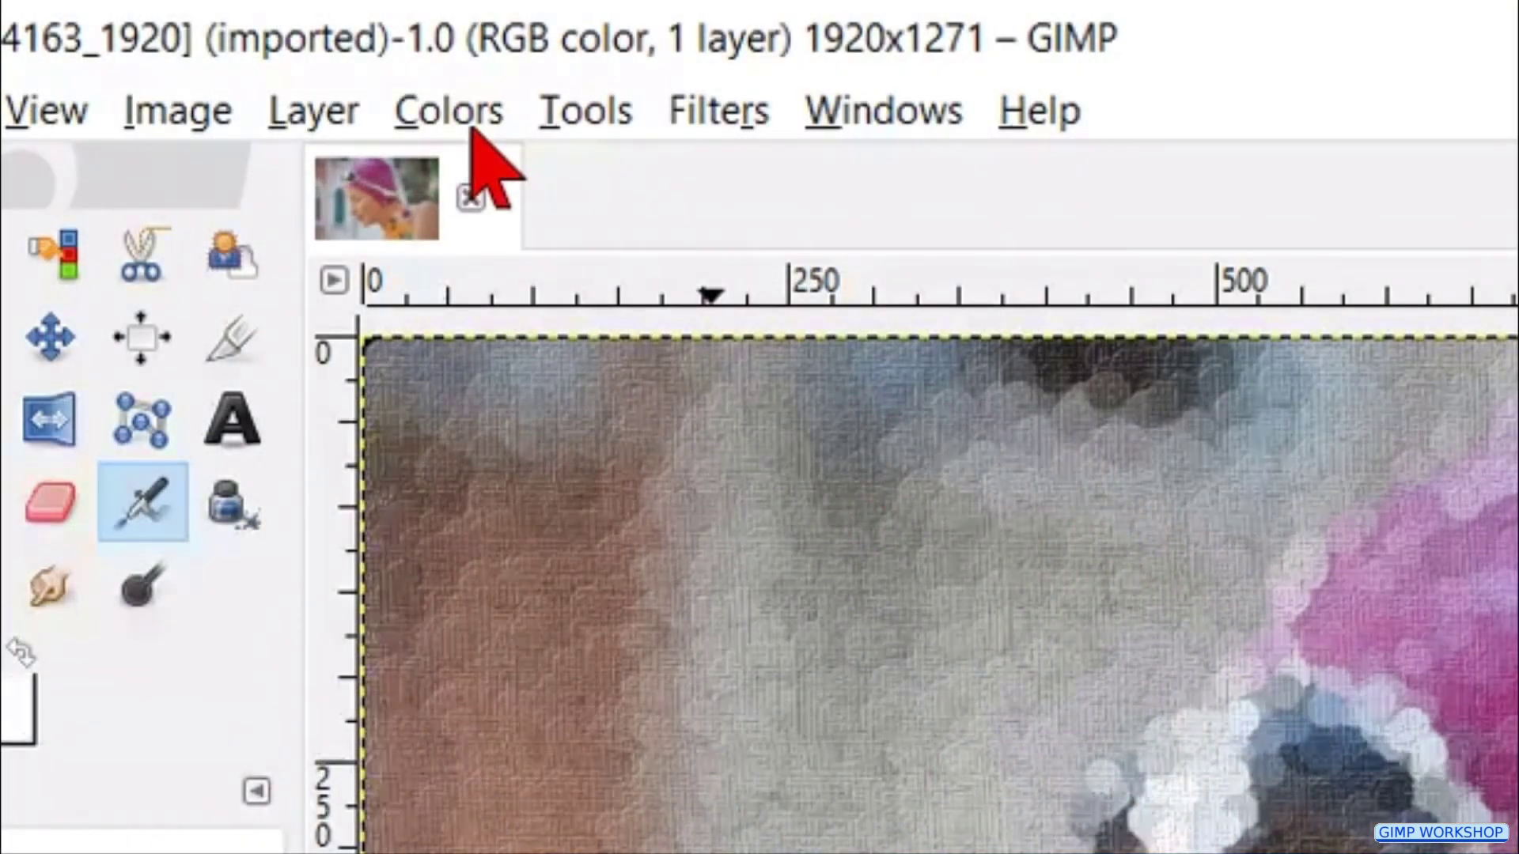
Raise contrast to 40 in Brightness-Contrast, compare before and after, and apply it.
click(475, 128)
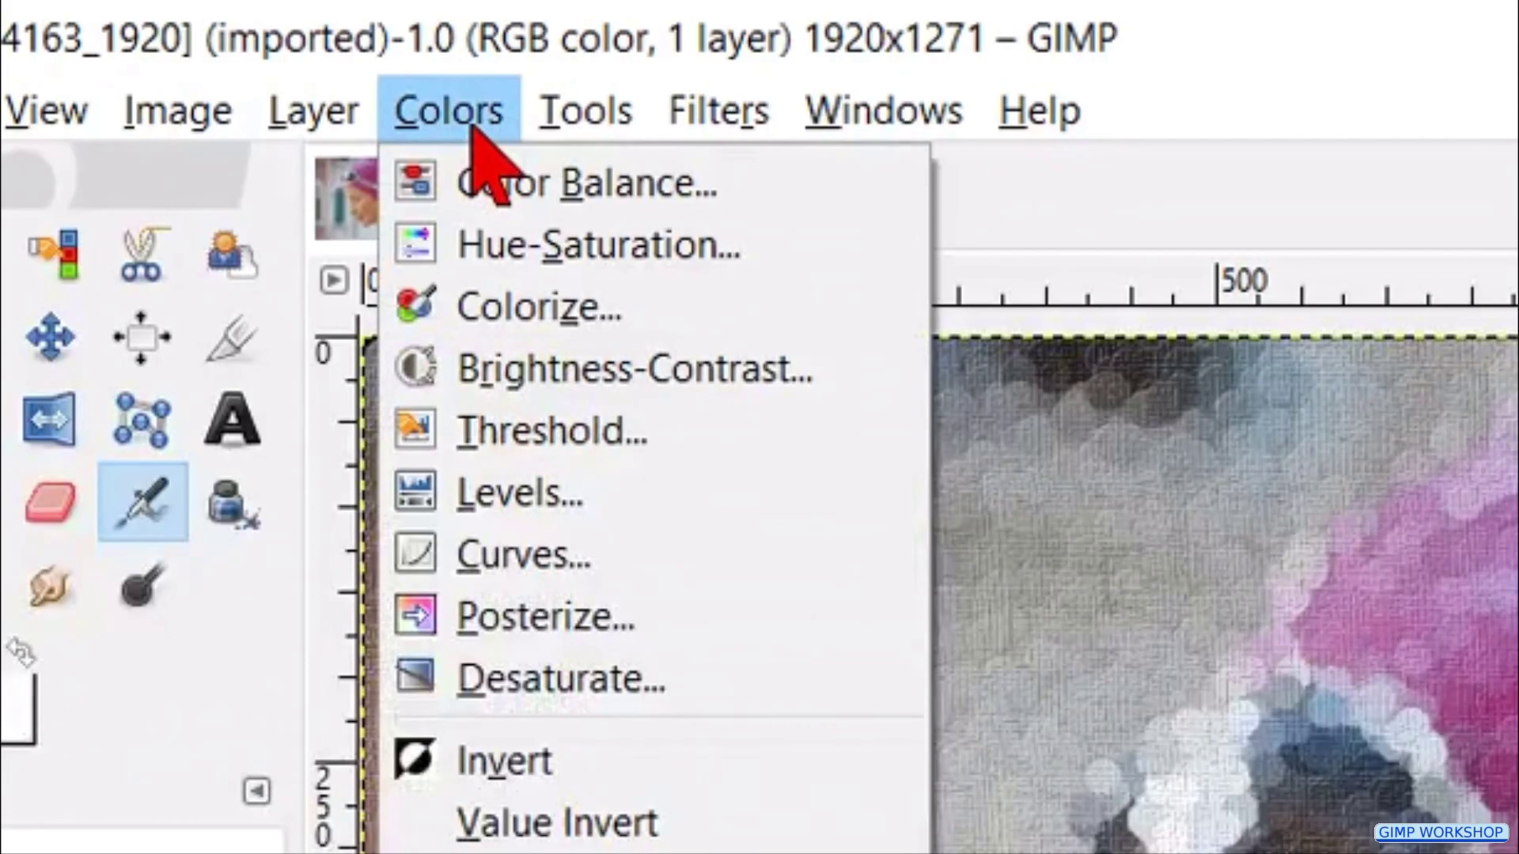
click(546, 372)
click(465, 635)
click(467, 637)
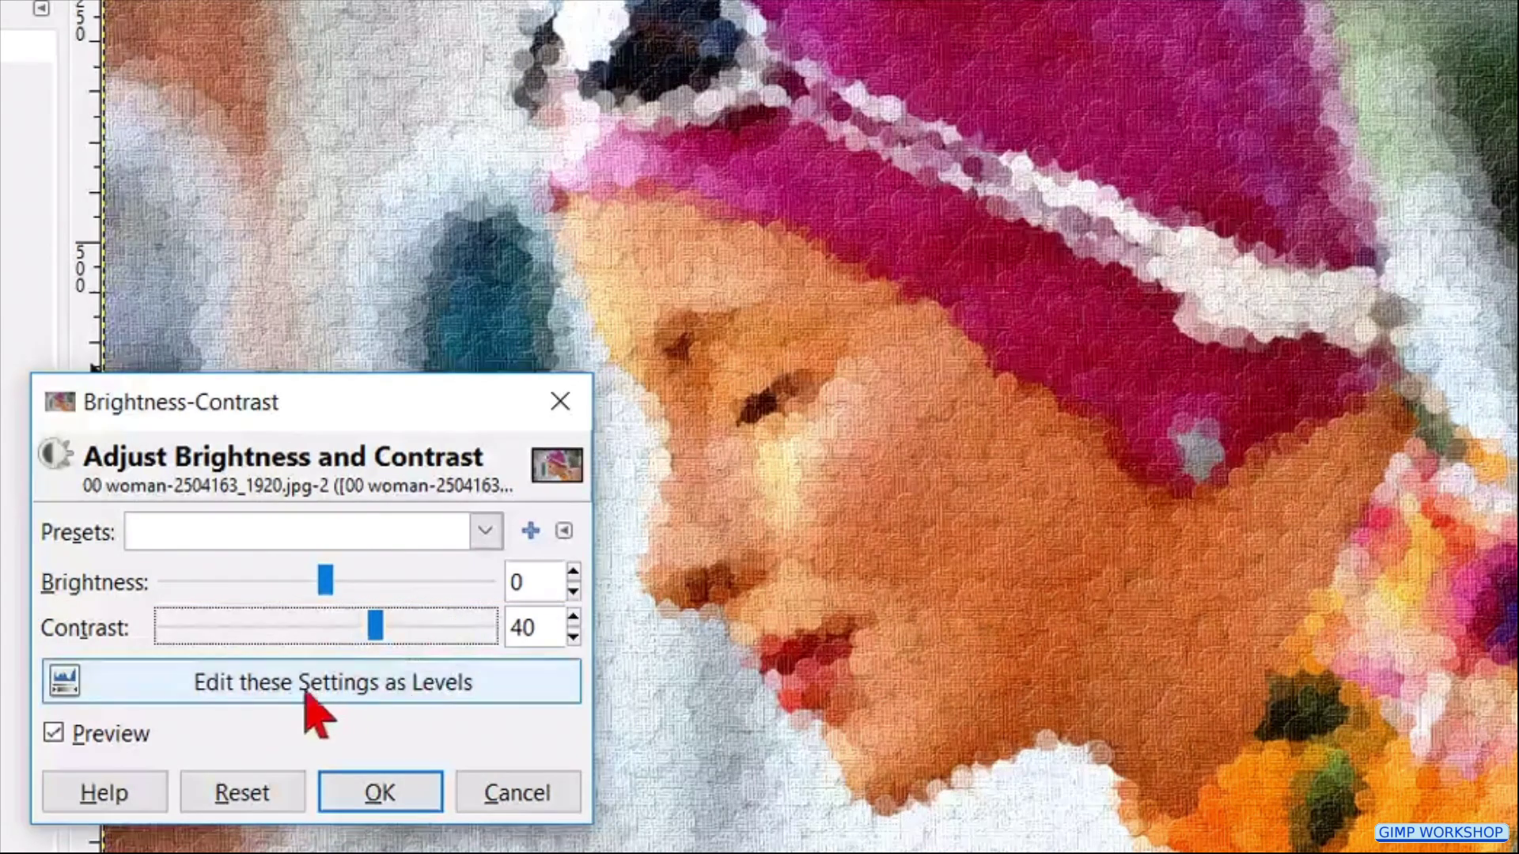
click(115, 736)
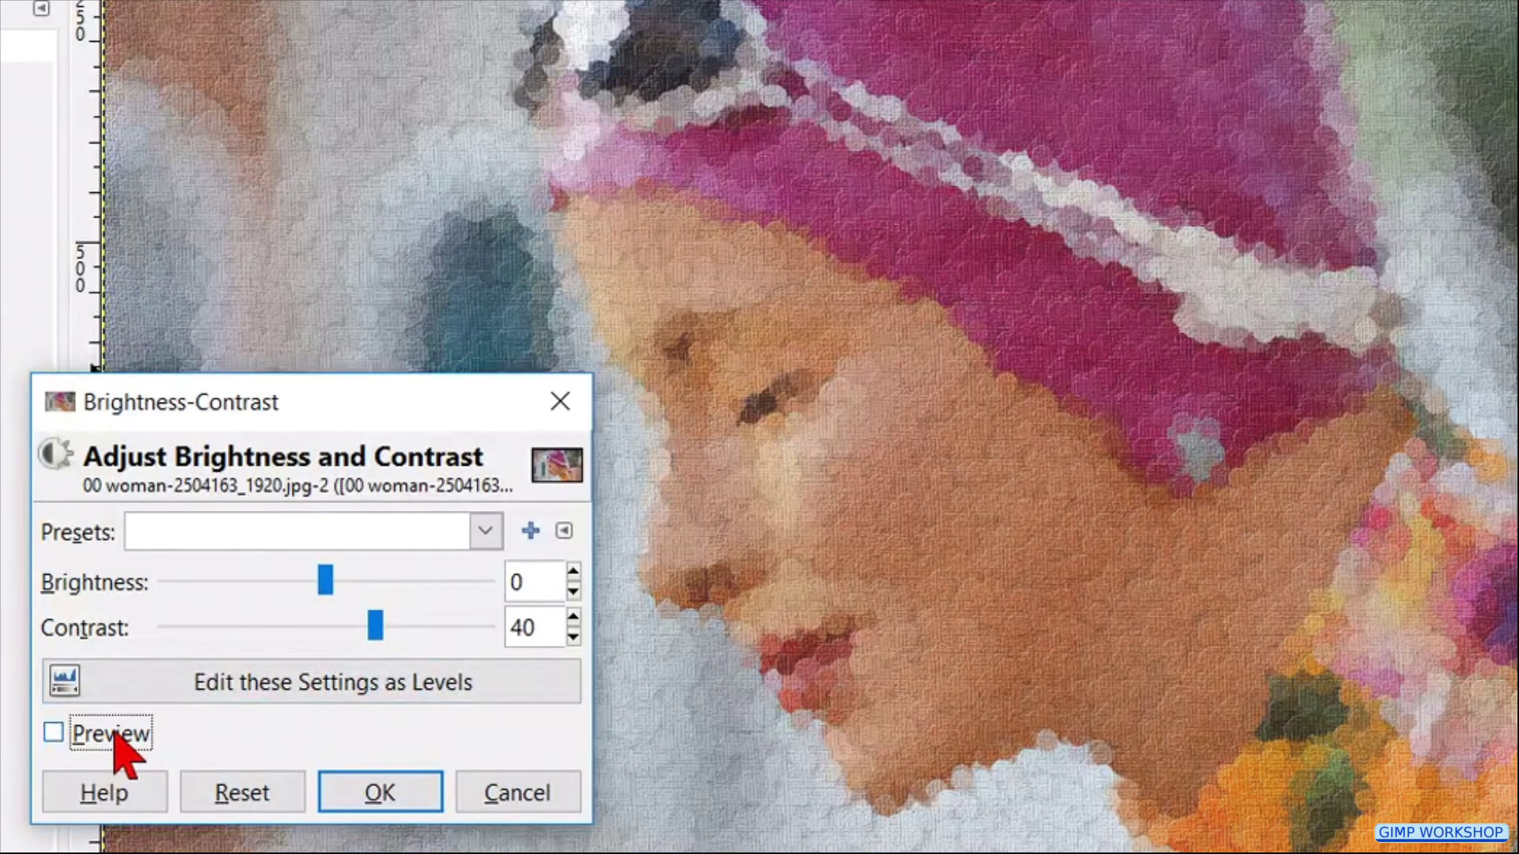
click(115, 735)
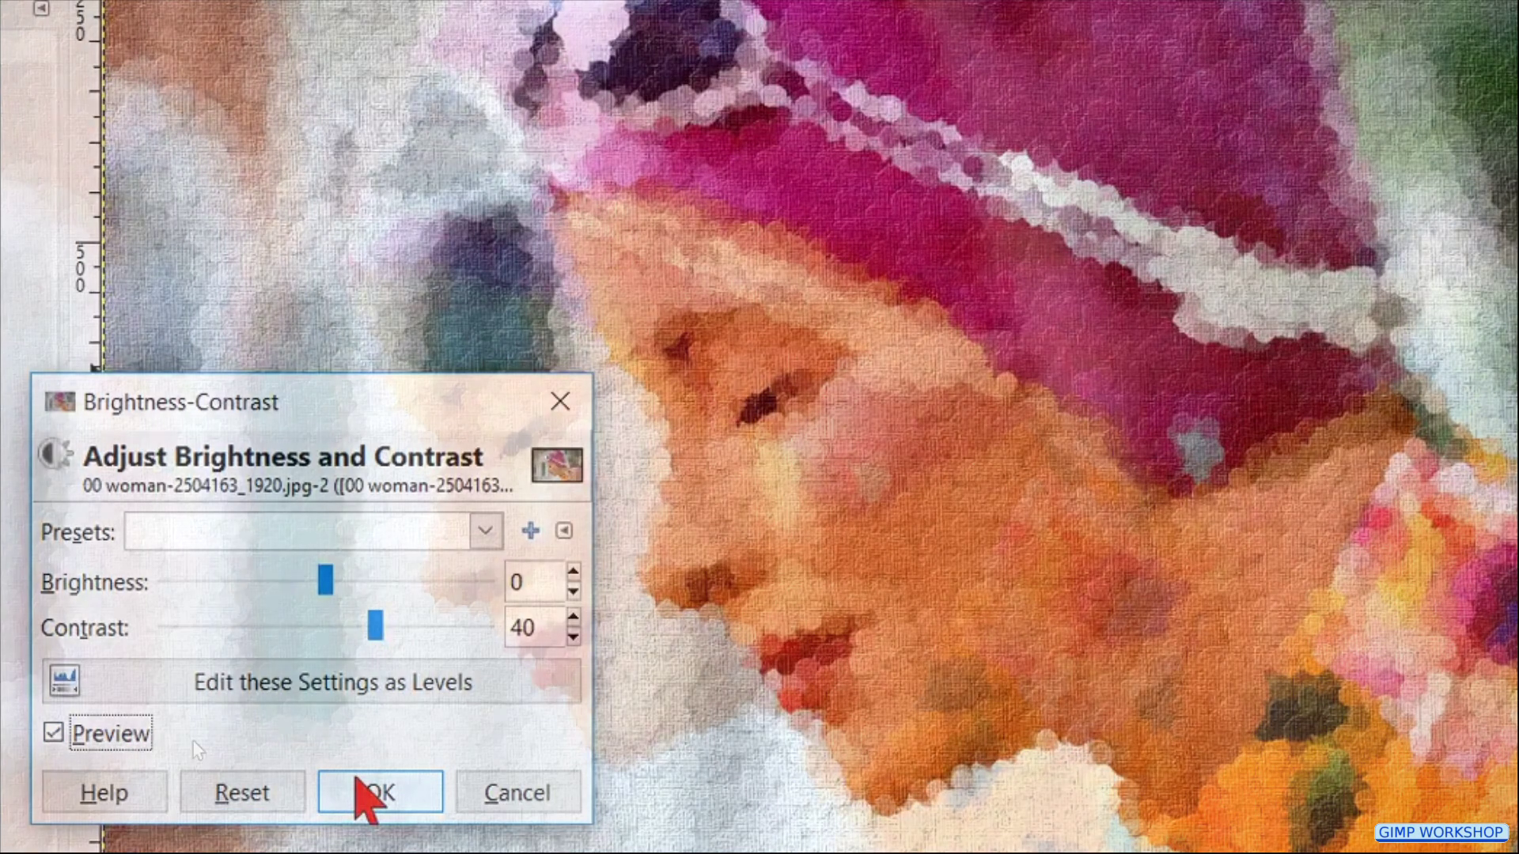
click(362, 795)
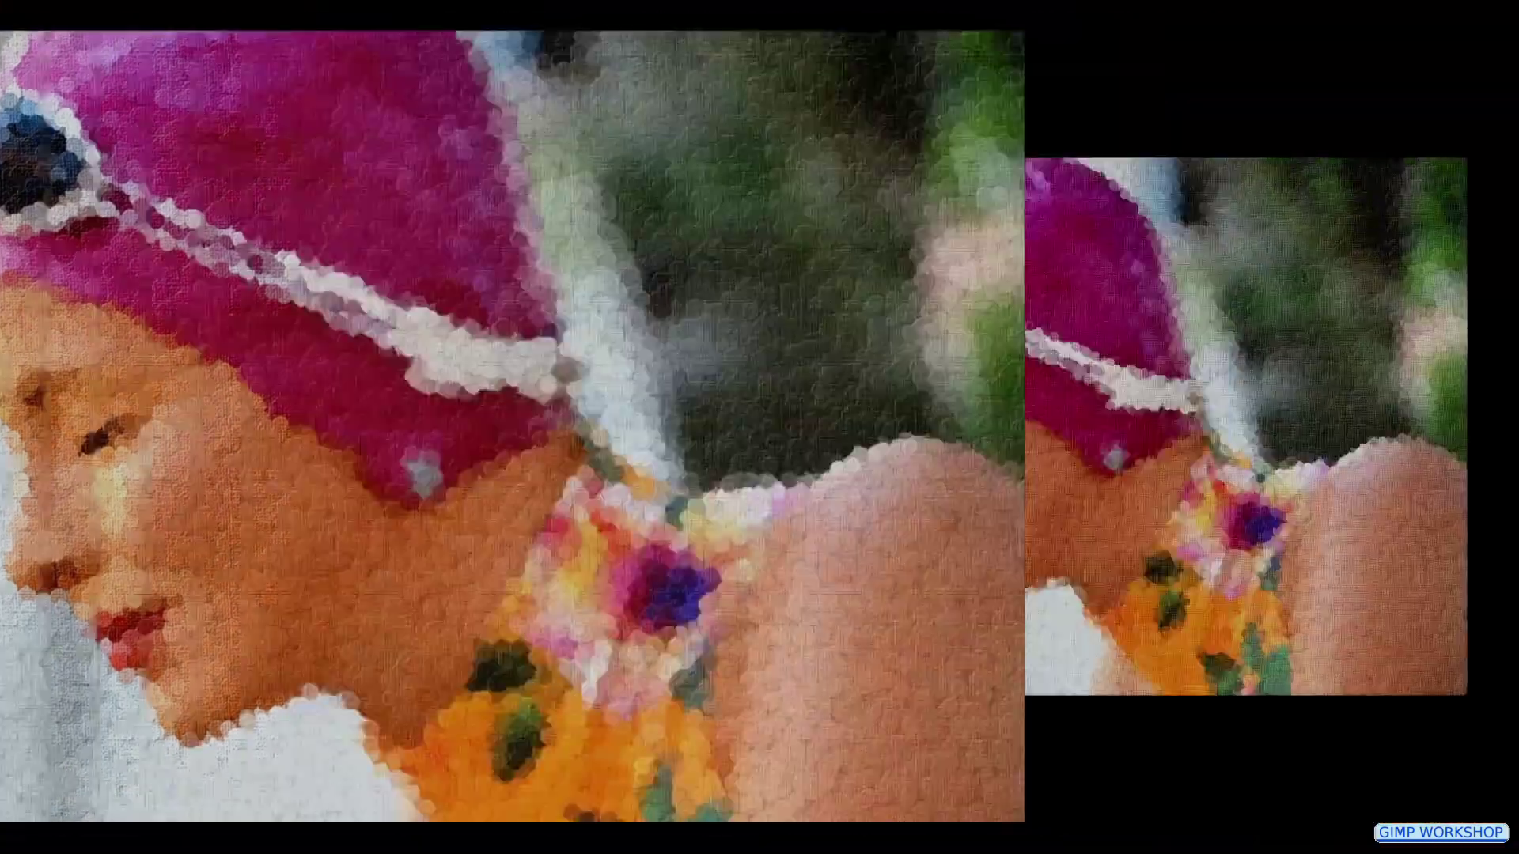